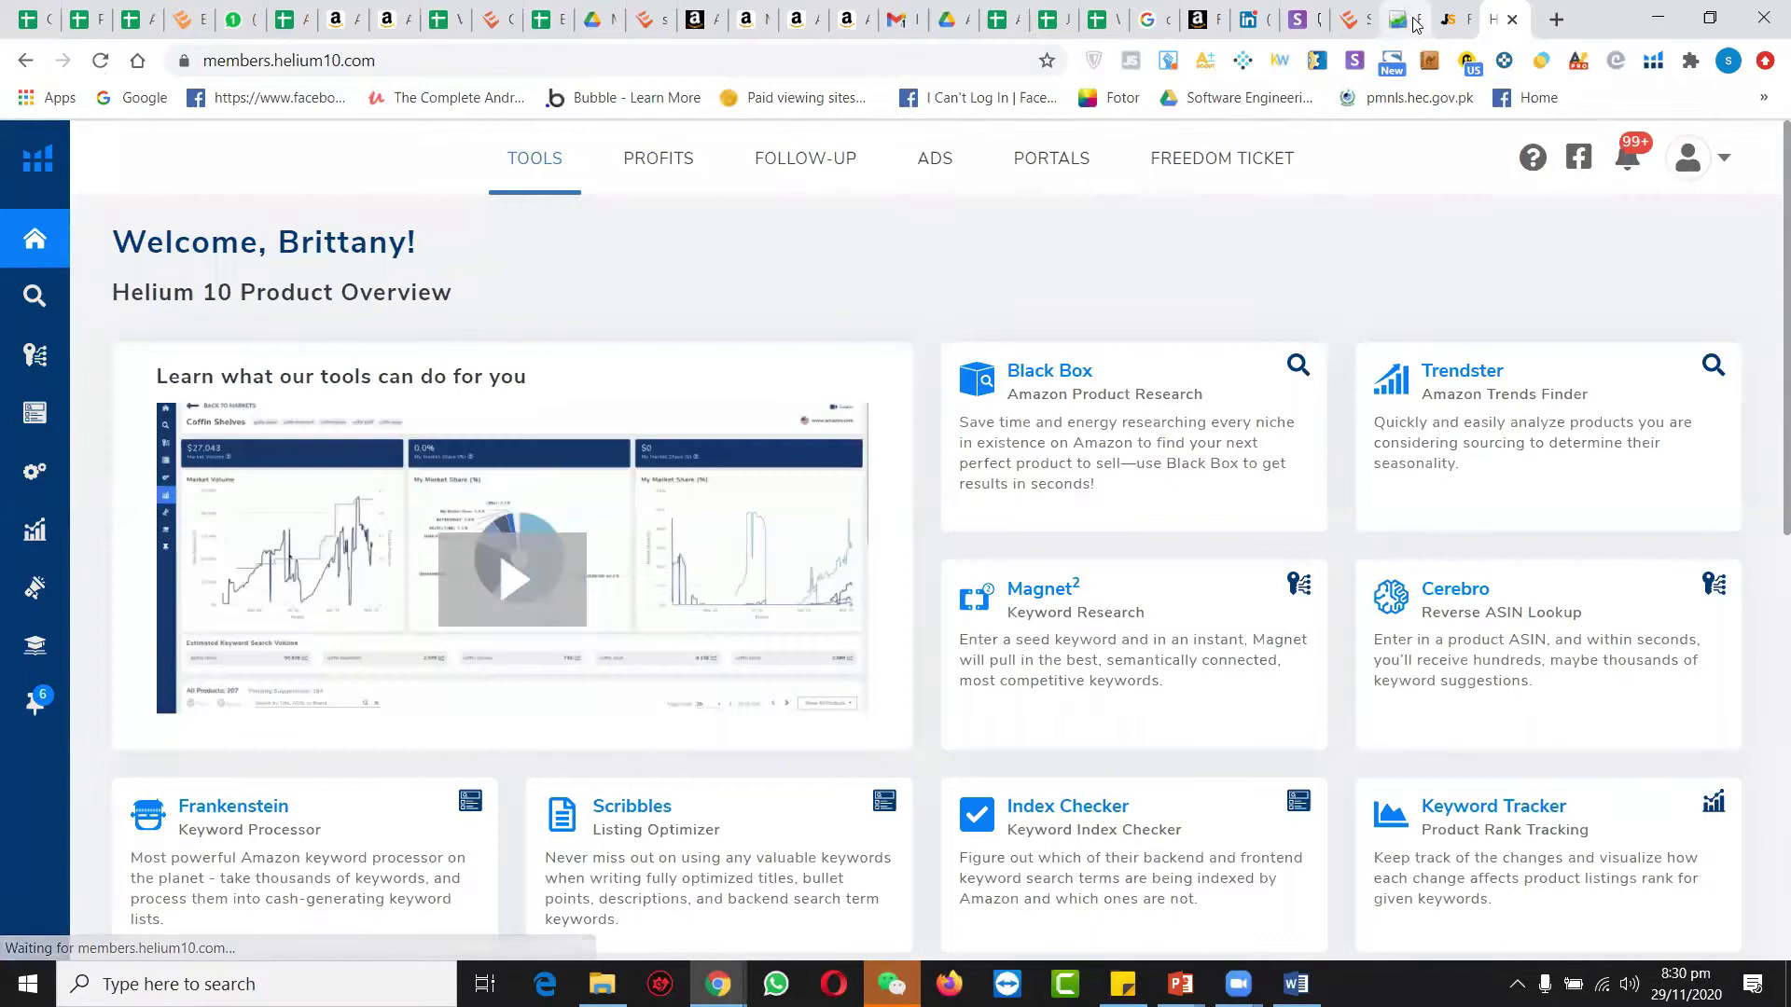
# Step: Open the Black Box product research tool and set its category filter to Home & Kitchen
pyautogui.moveTo(37, 410)
pyautogui.click(138, 296)
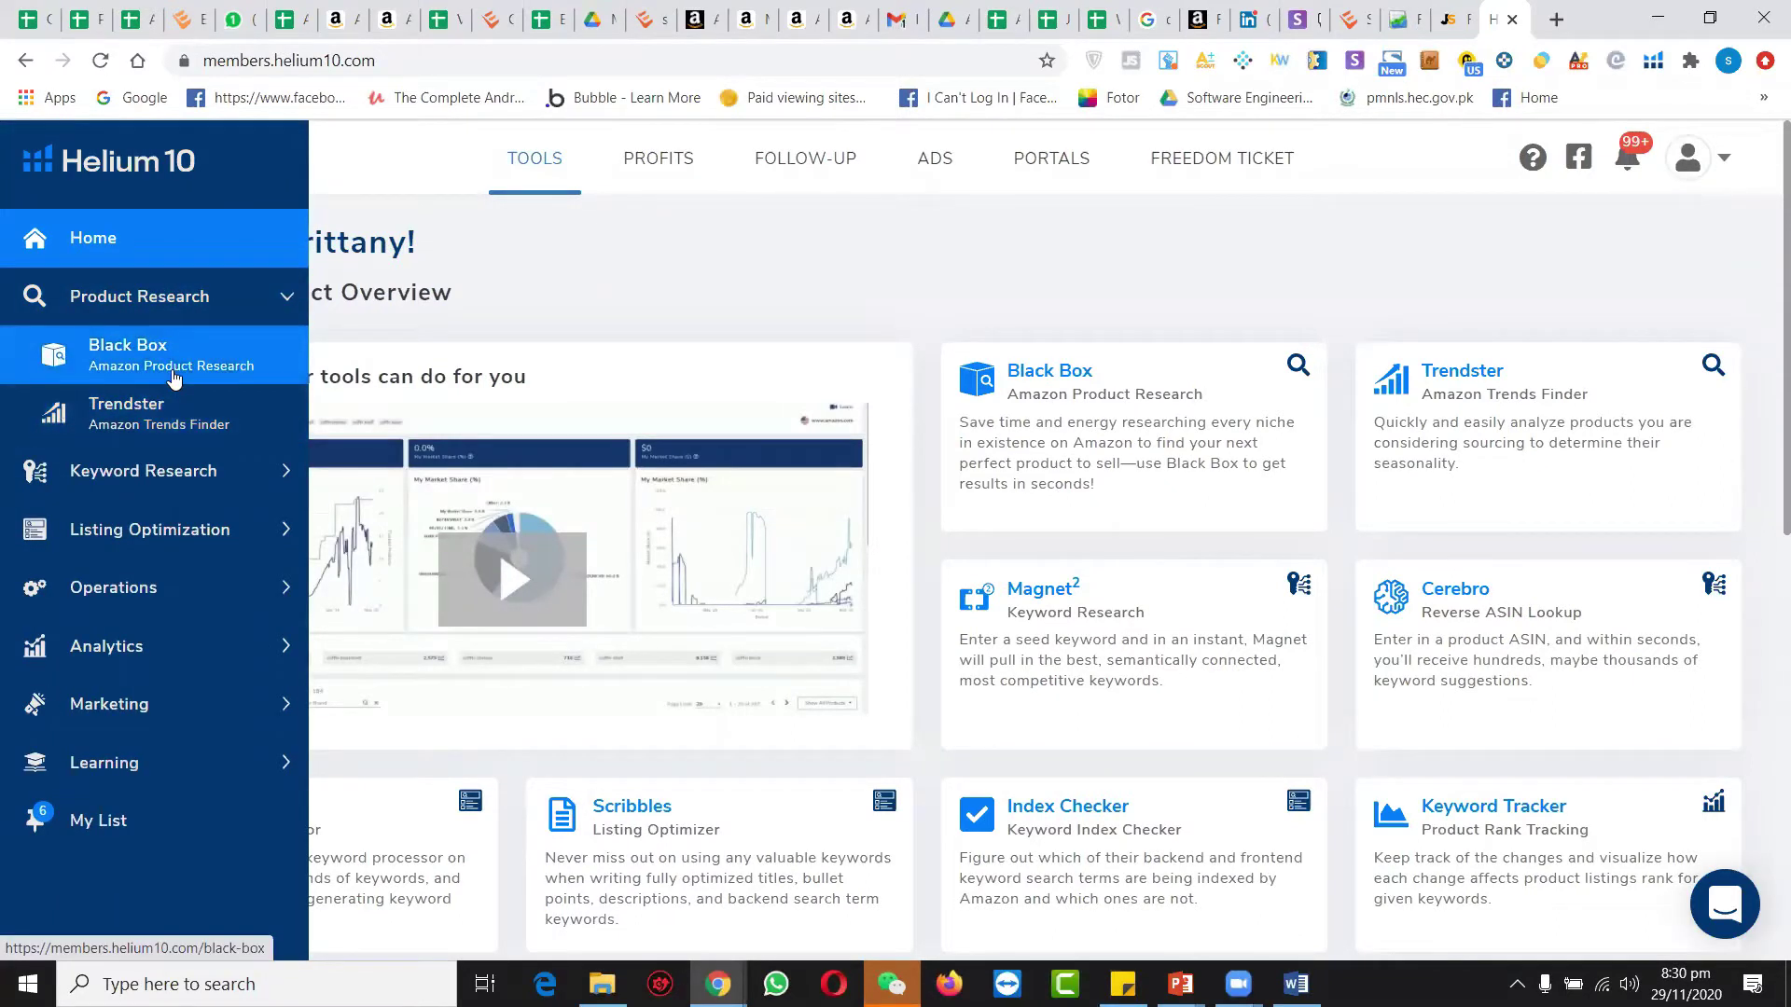
pyautogui.click(173, 367)
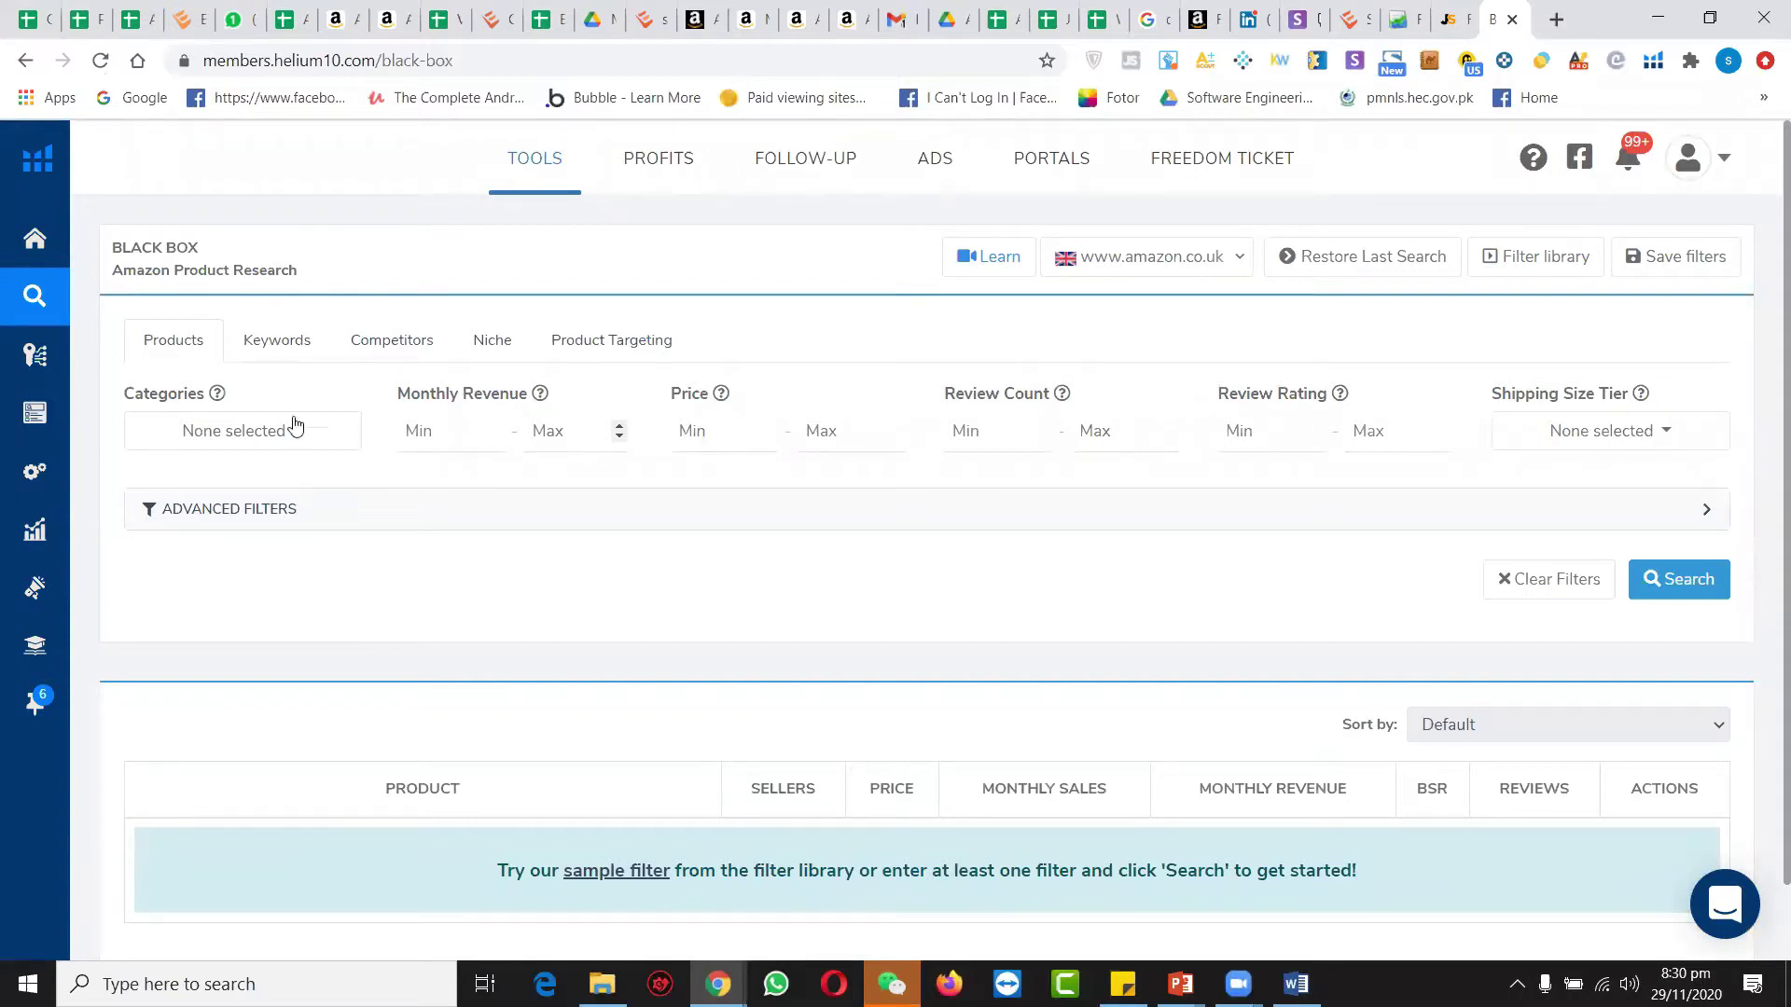
pyautogui.click(248, 440)
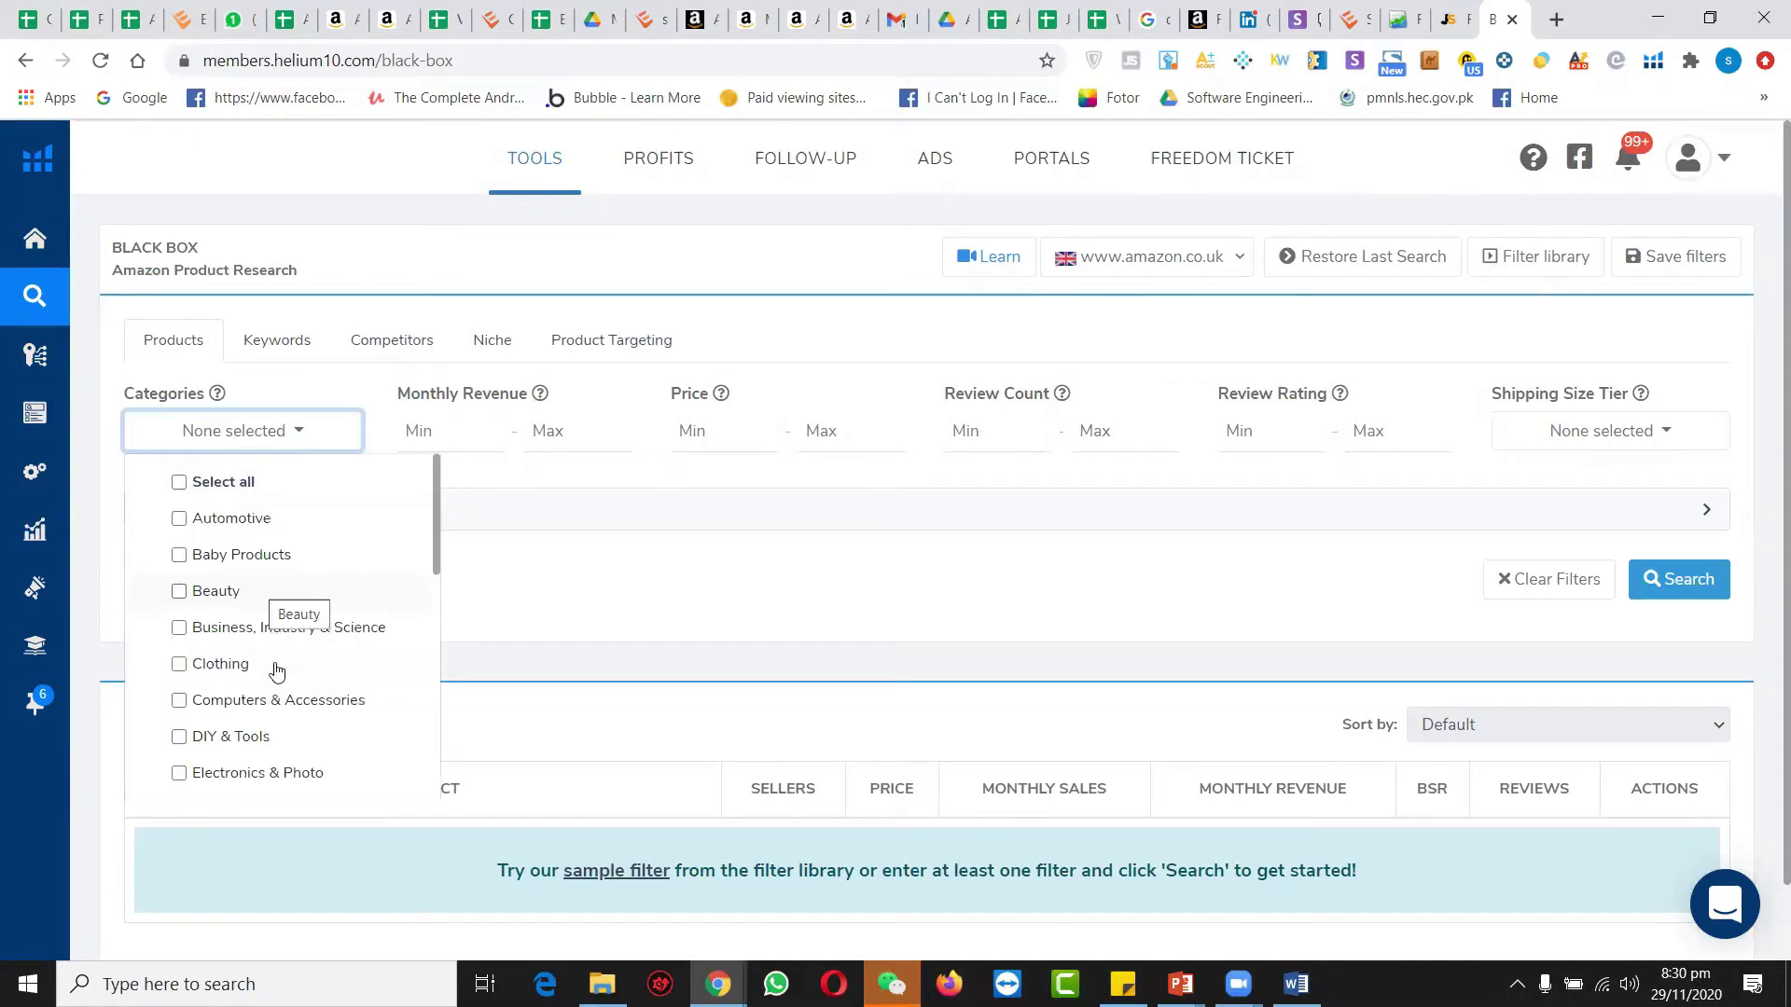
pyautogui.scroll(-2, 269, 753)
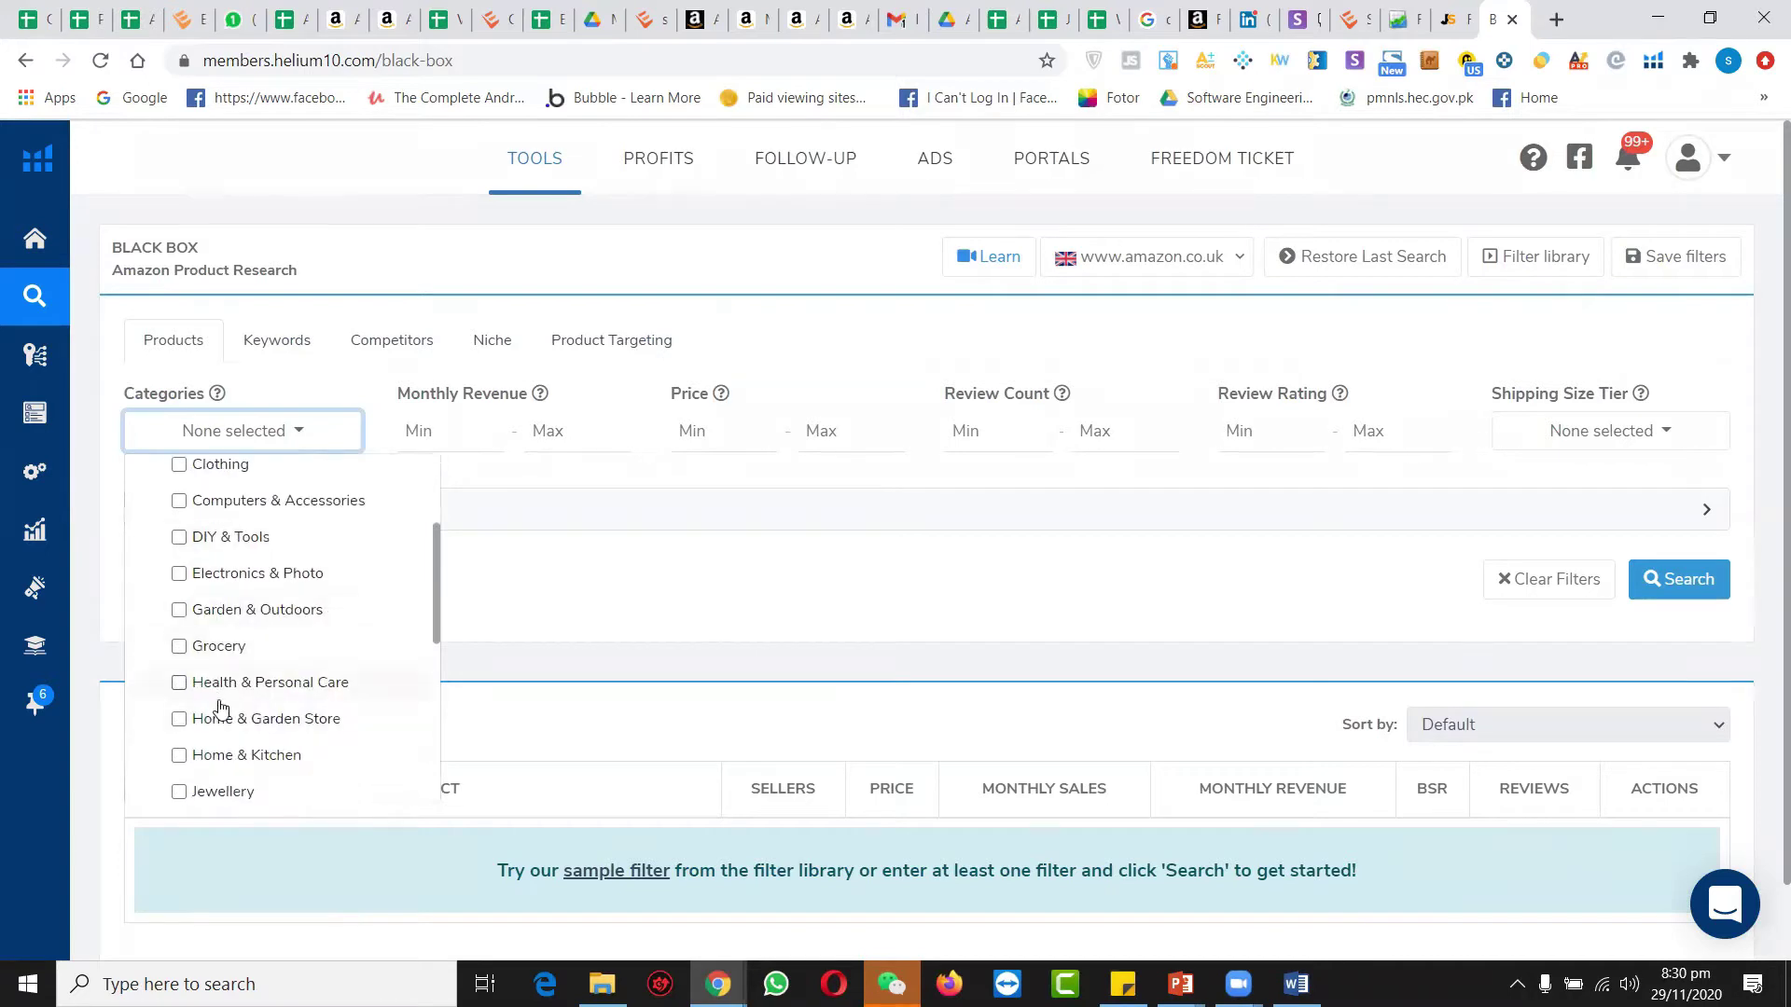
pyautogui.click(205, 755)
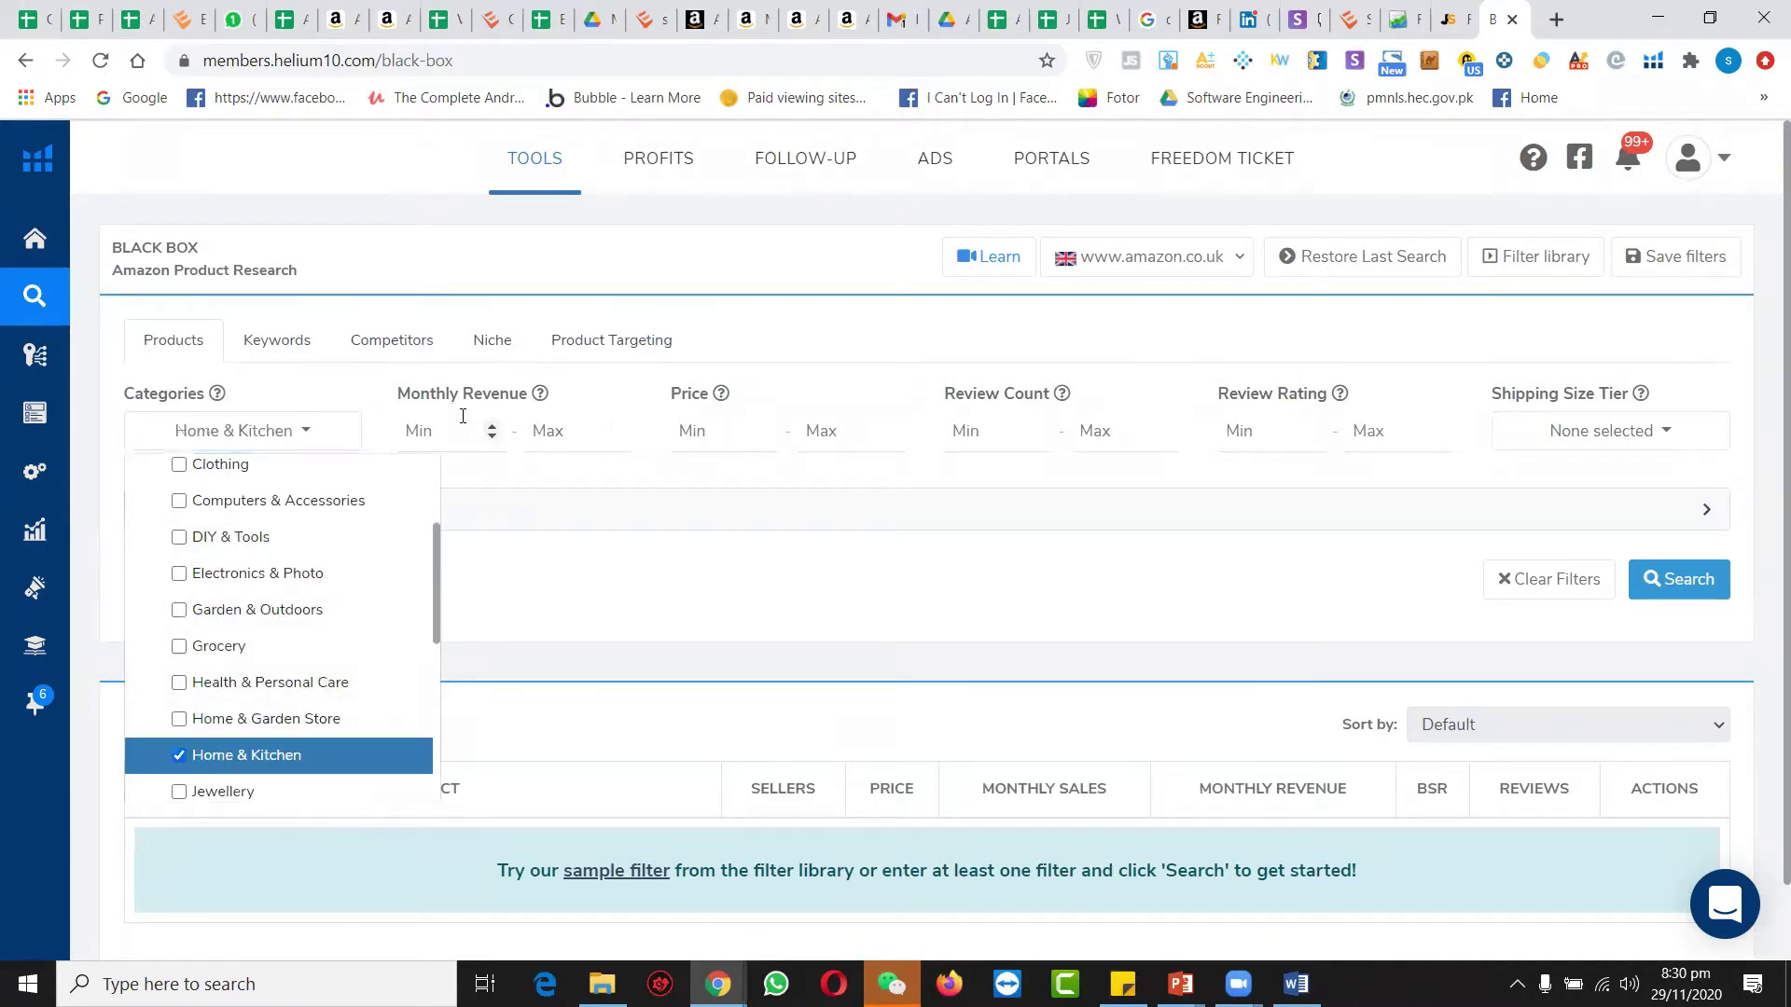
# Step: Set the minimum monthly revenue to 500 and the price range to 15–40
pyautogui.click(491, 430)
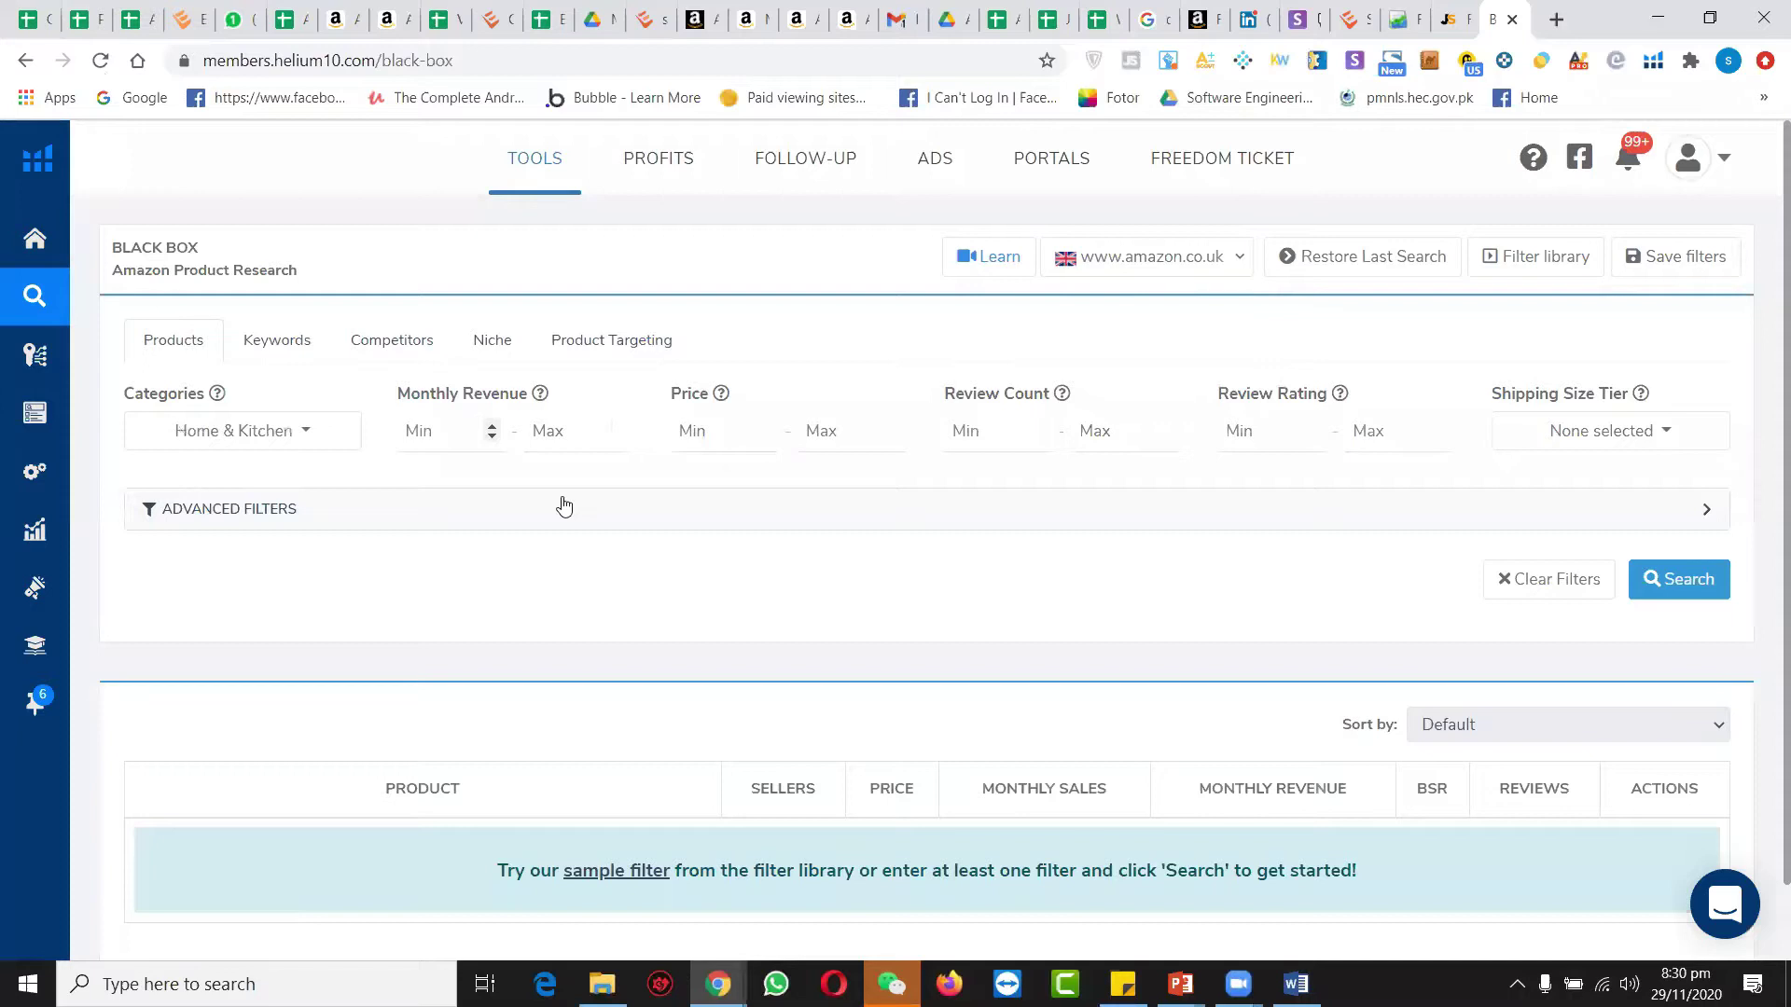
pyautogui.write('500')
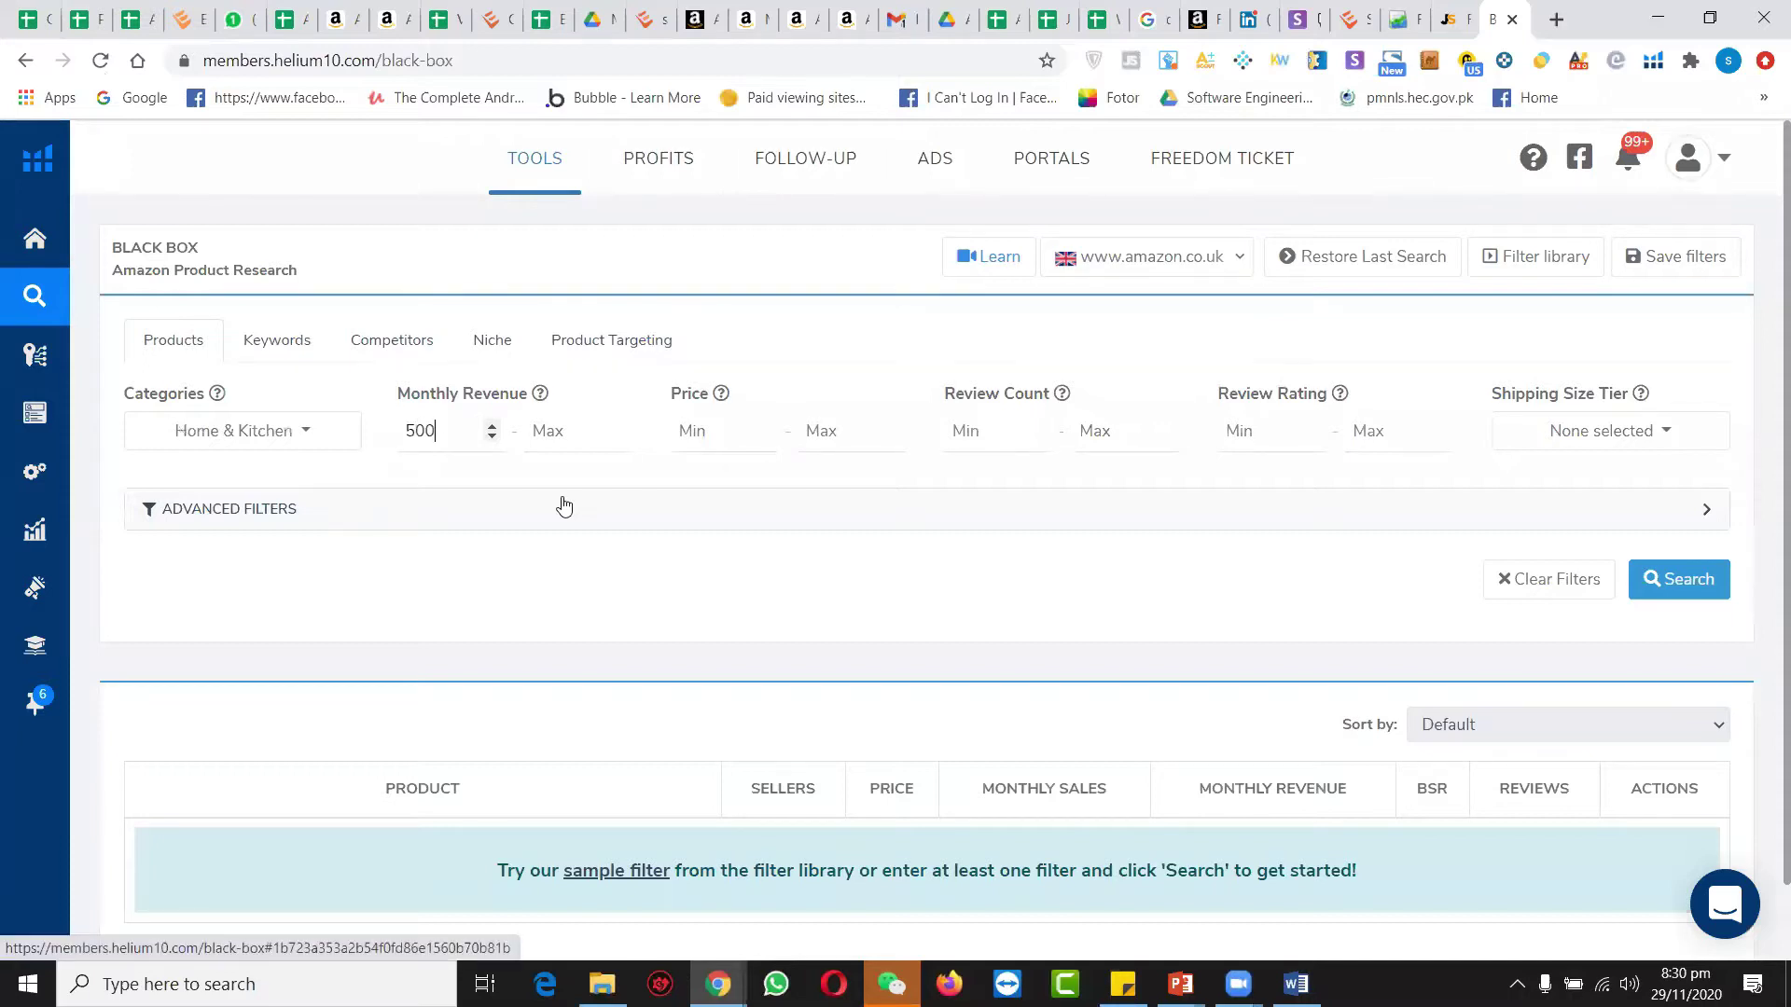
pyautogui.click(690, 431)
pyautogui.write('15')
pyautogui.press('Tab')
pyautogui.write('40')
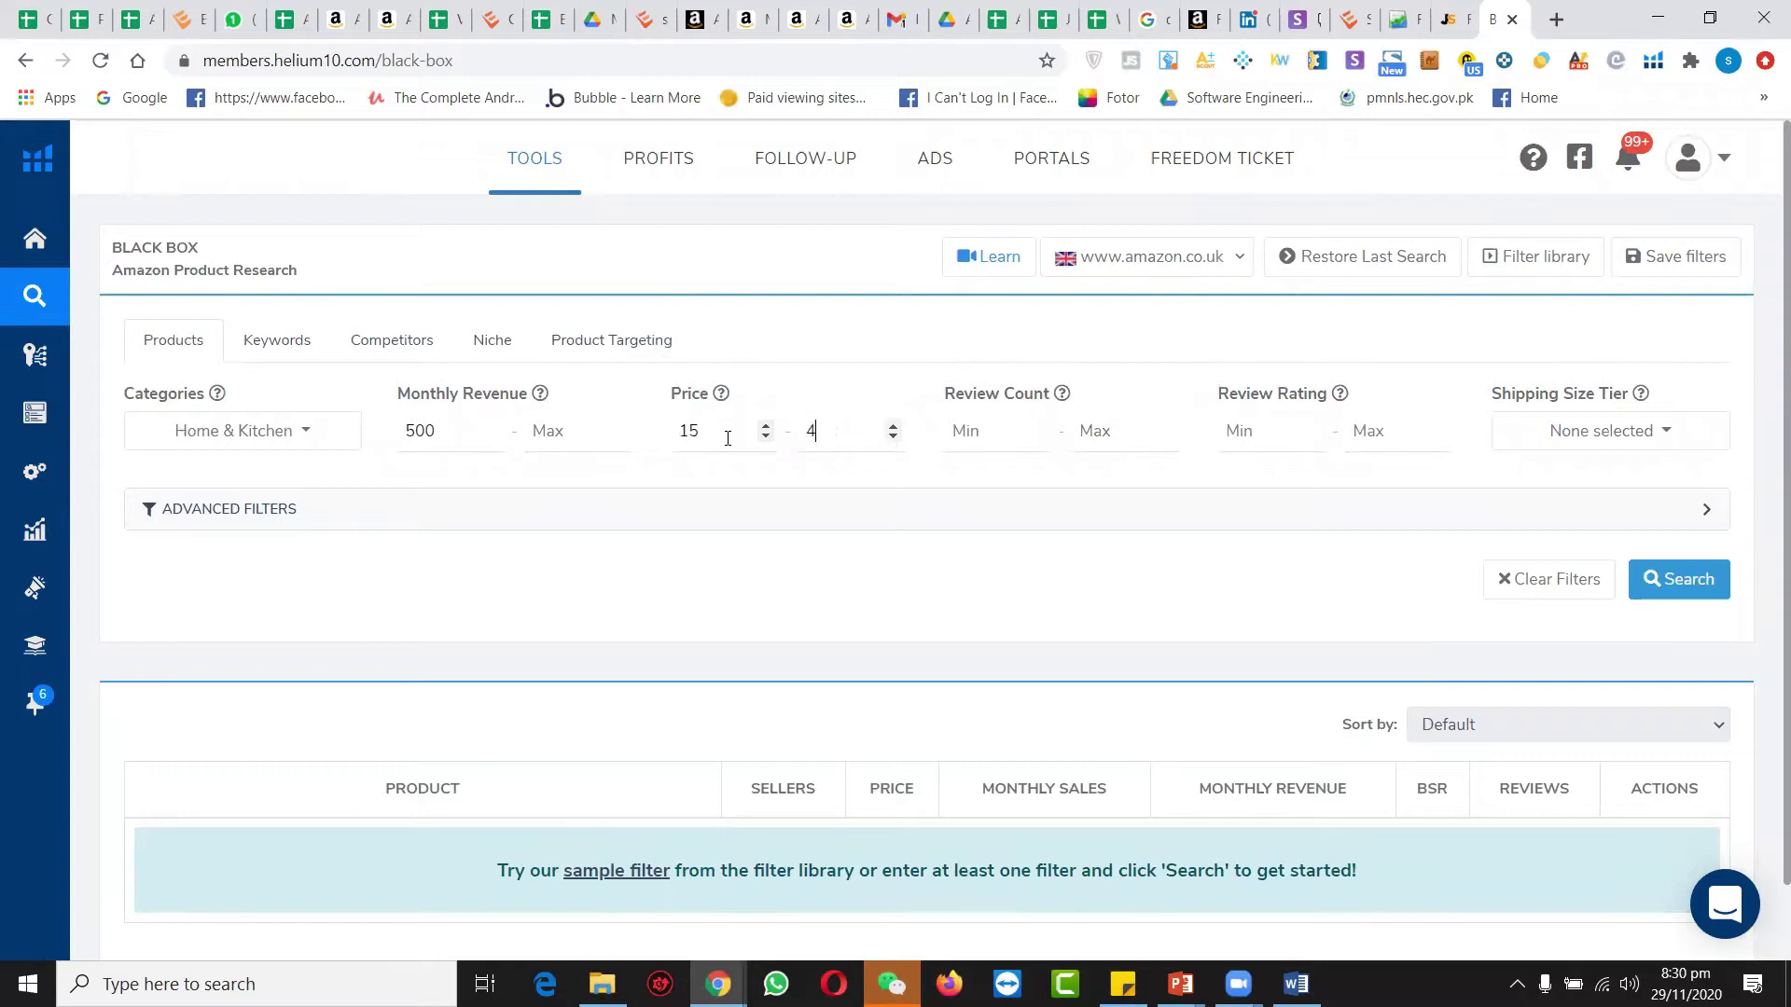
# Step: Set the minimum review count to 20 and the review rating range to 4–5
pyautogui.click(994, 442)
pyautogui.write('230')
pyautogui.press('BackSpace')
pyautogui.press('BackSpace')
pyautogui.write('0')
pyautogui.press('Tab')
pyautogui.press('Tab')
pyautogui.write('4')
pyautogui.press('Tab')
pyautogui.write('5')
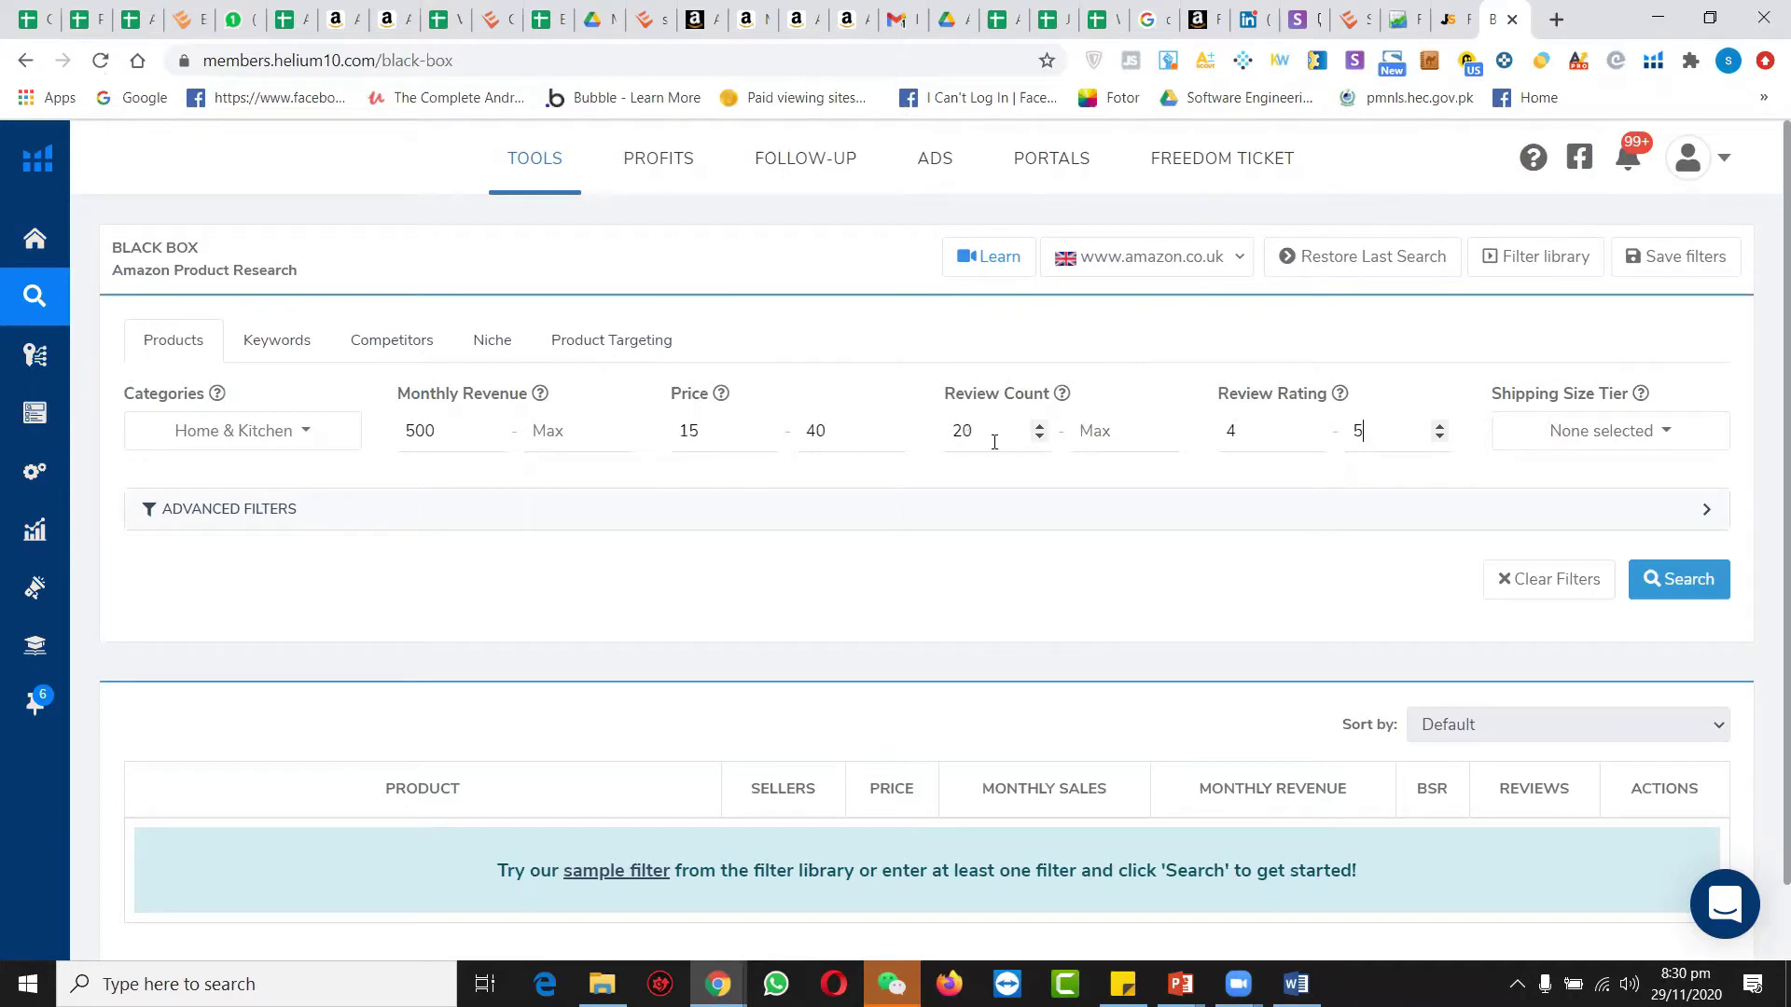
# Step: Expand the advanced filters and set the Best Sellers Rank range to 1–65098
pyautogui.click(1018, 510)
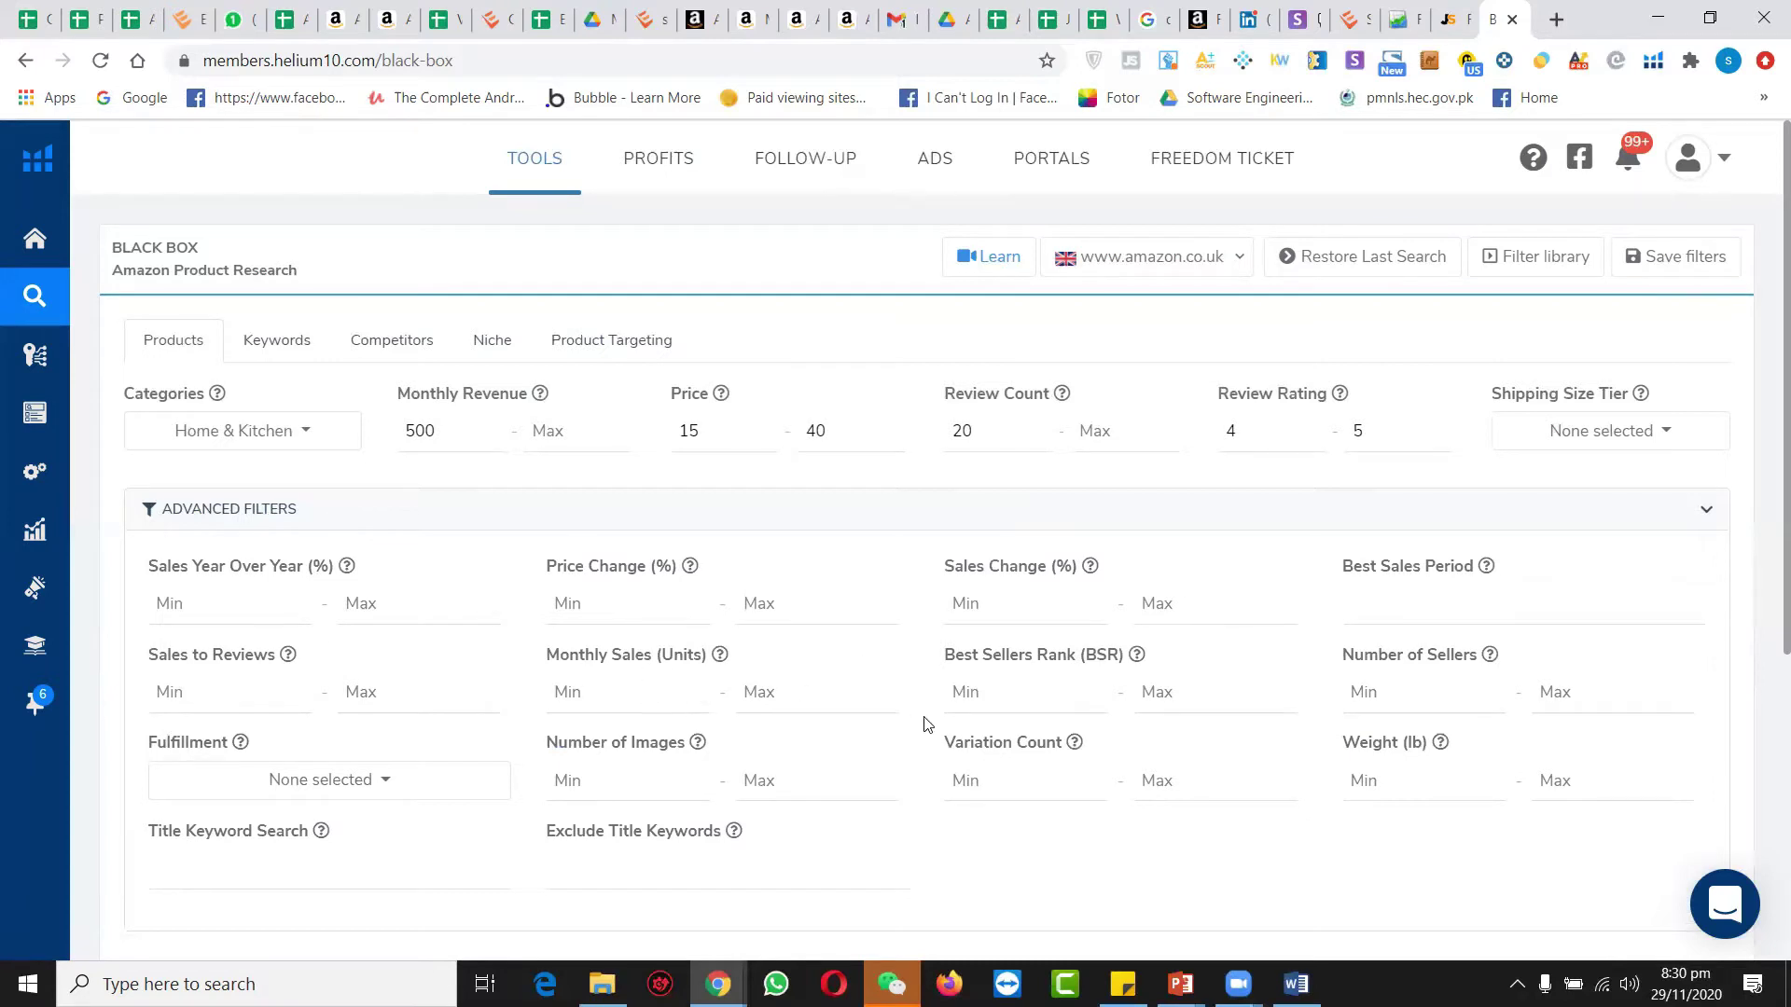
pyautogui.click(975, 693)
pyautogui.write('1')
pyautogui.press('Tab')
pyautogui.write('659')
pyautogui.write('098')
# Step: Set the number of sellers to 3–20 and restrict fulfillment to FBA
pyautogui.click(1391, 703)
pyautogui.write('3')
pyautogui.press('Tab')
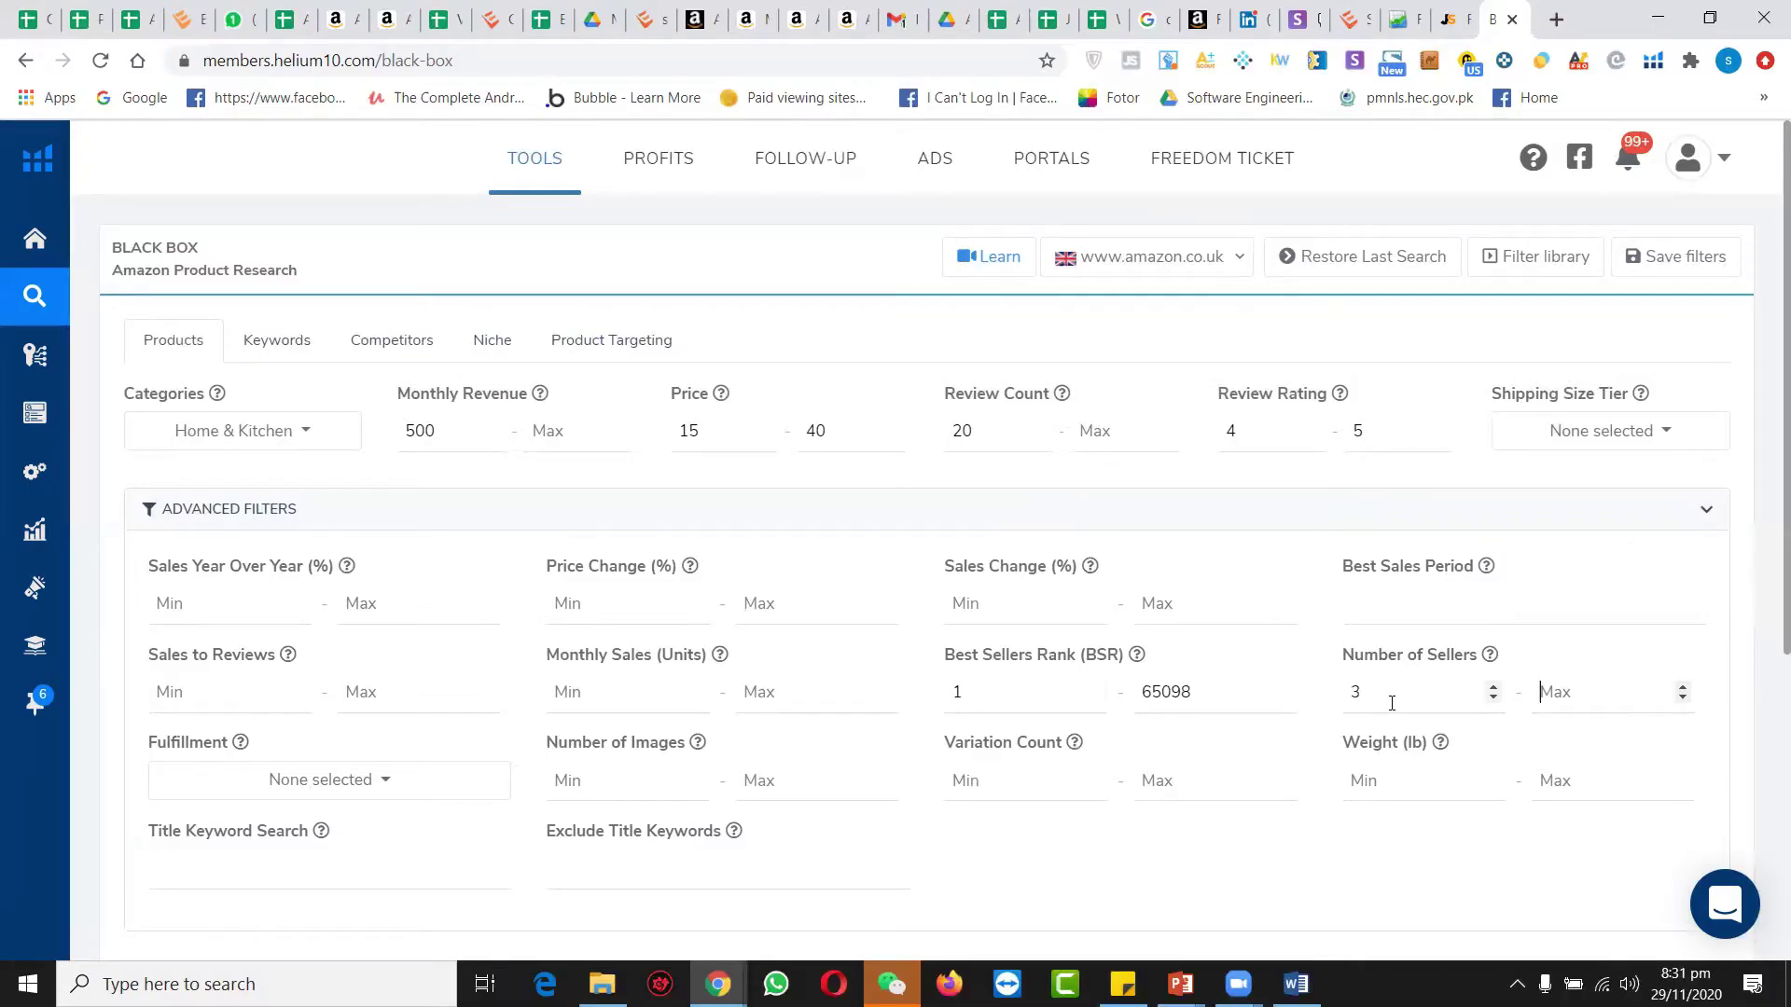
pyautogui.write('20')
pyautogui.click(437, 799)
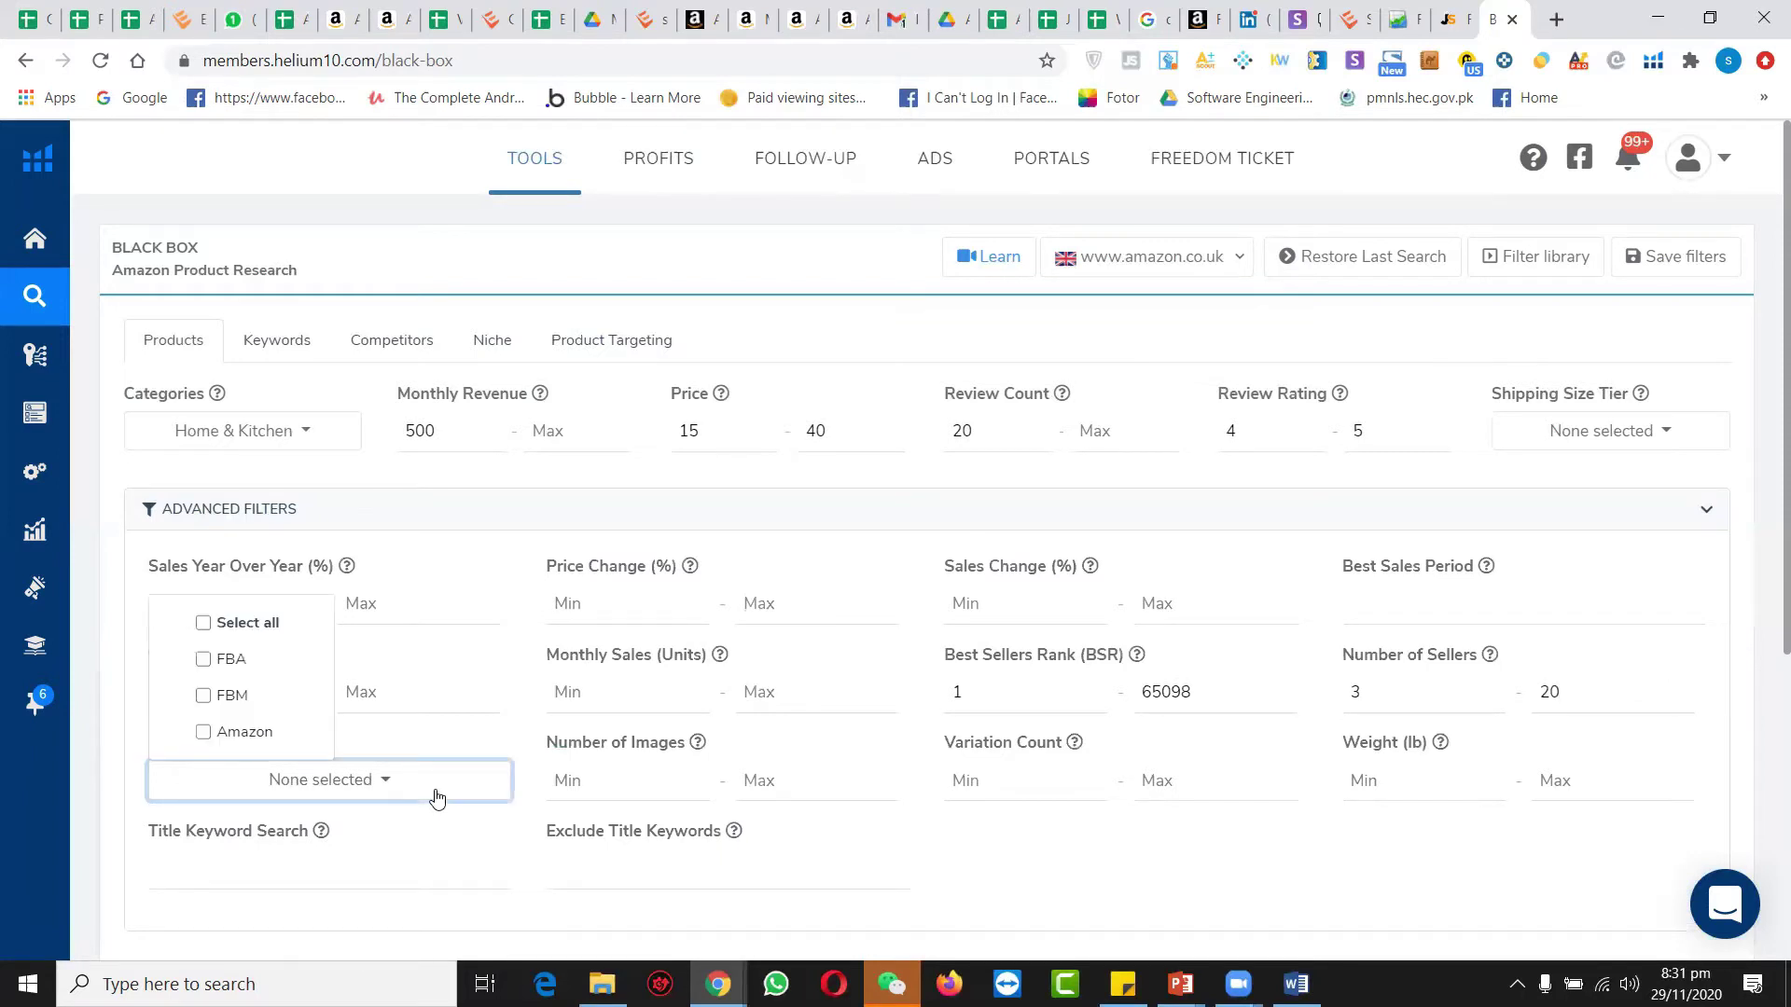
pyautogui.click(208, 671)
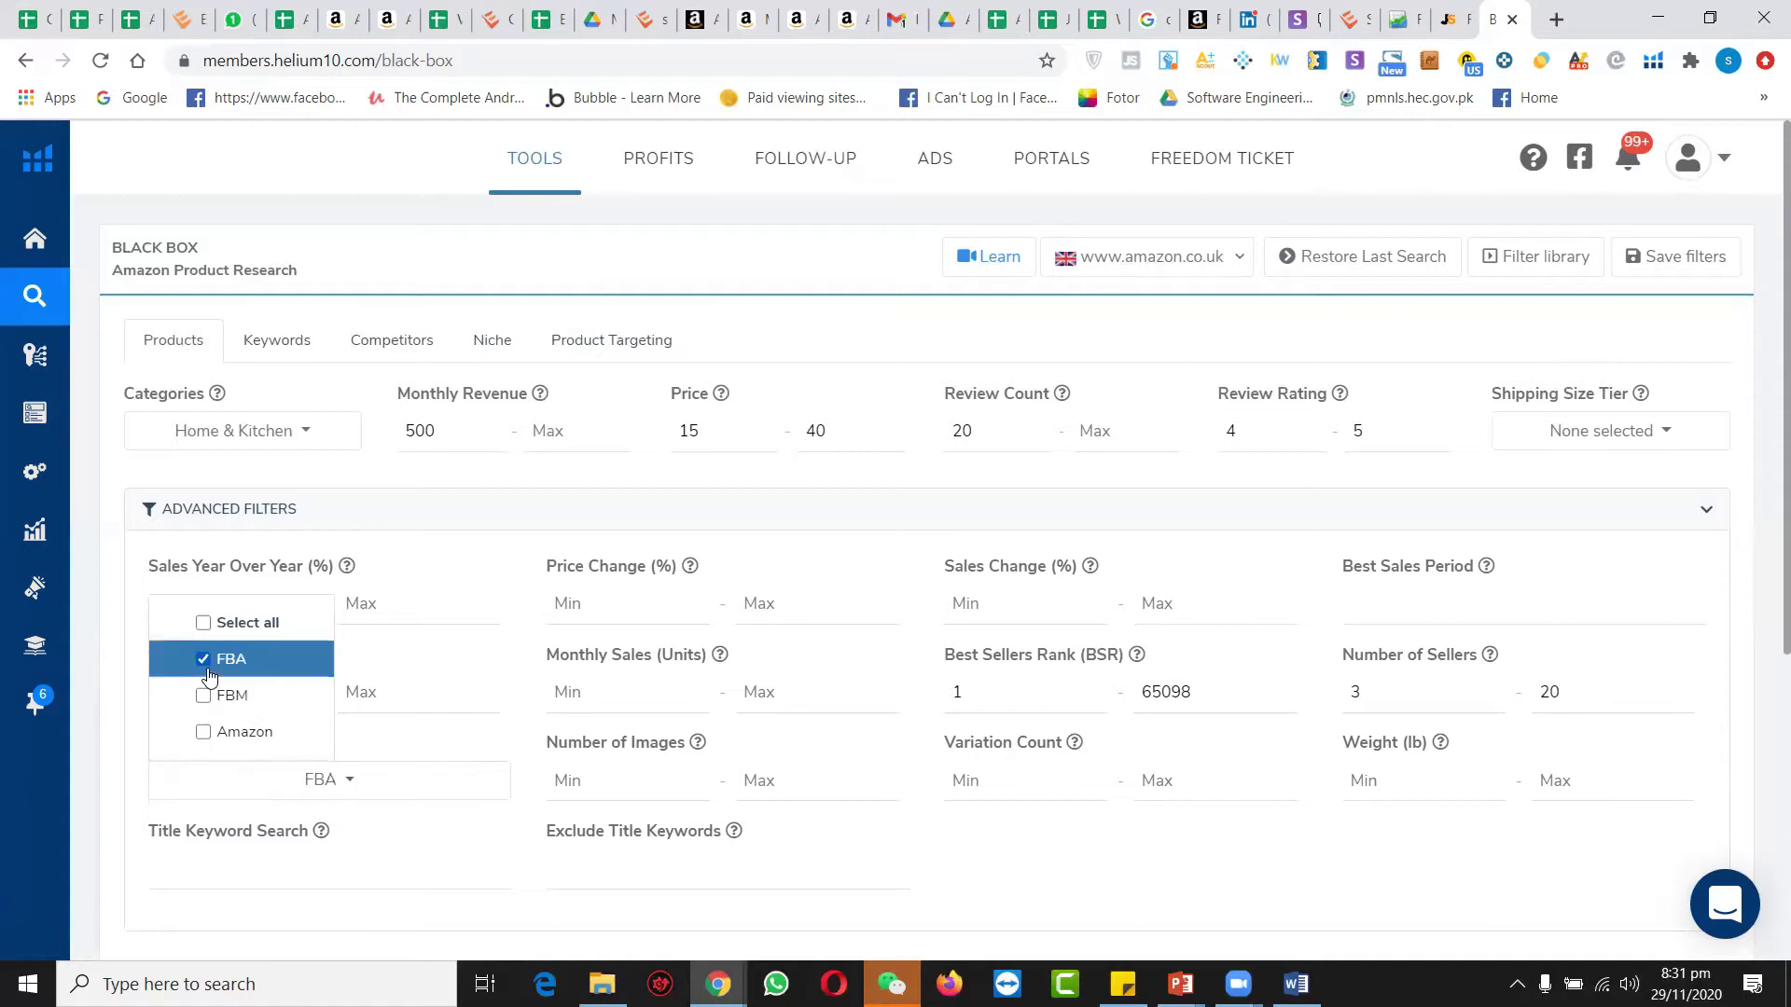
pyautogui.click(392, 748)
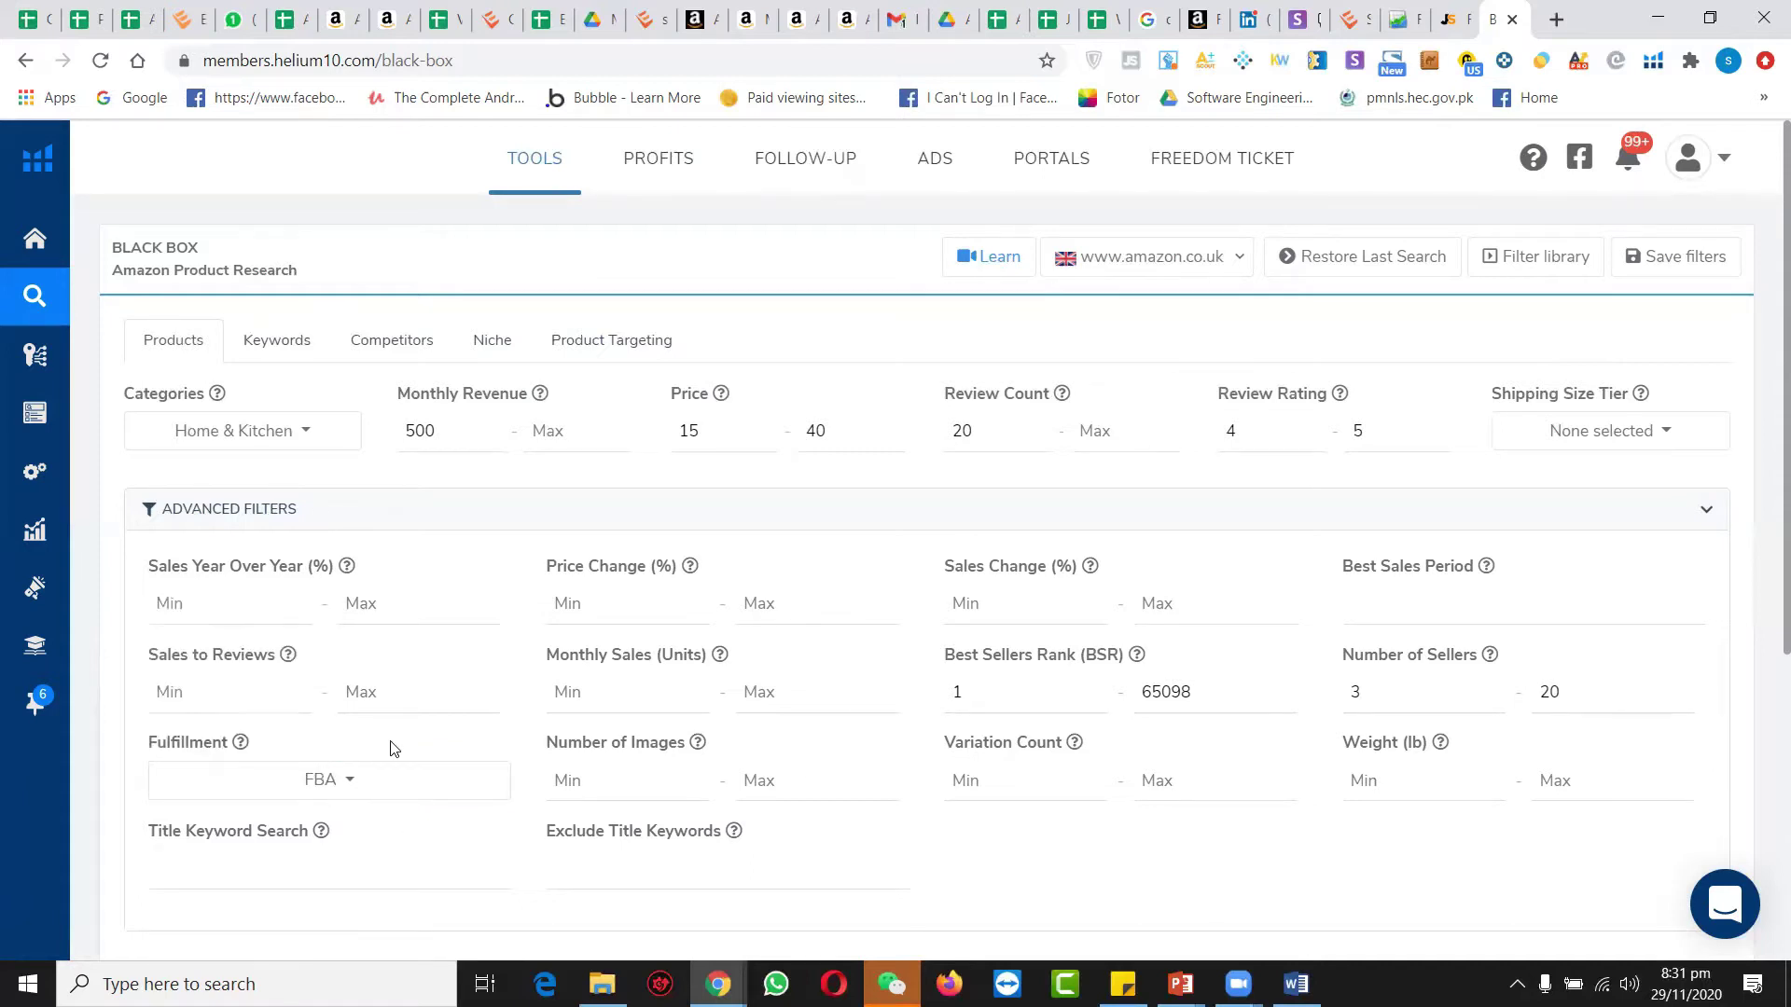
# Step: Limit the variation count to a maximum of 2 and run the product search
pyautogui.click(1039, 785)
pyautogui.click(1163, 780)
pyautogui.write('1')
pyautogui.press('BackSpace')
pyautogui.write('2')
pyautogui.scroll(-2, 1320, 768)
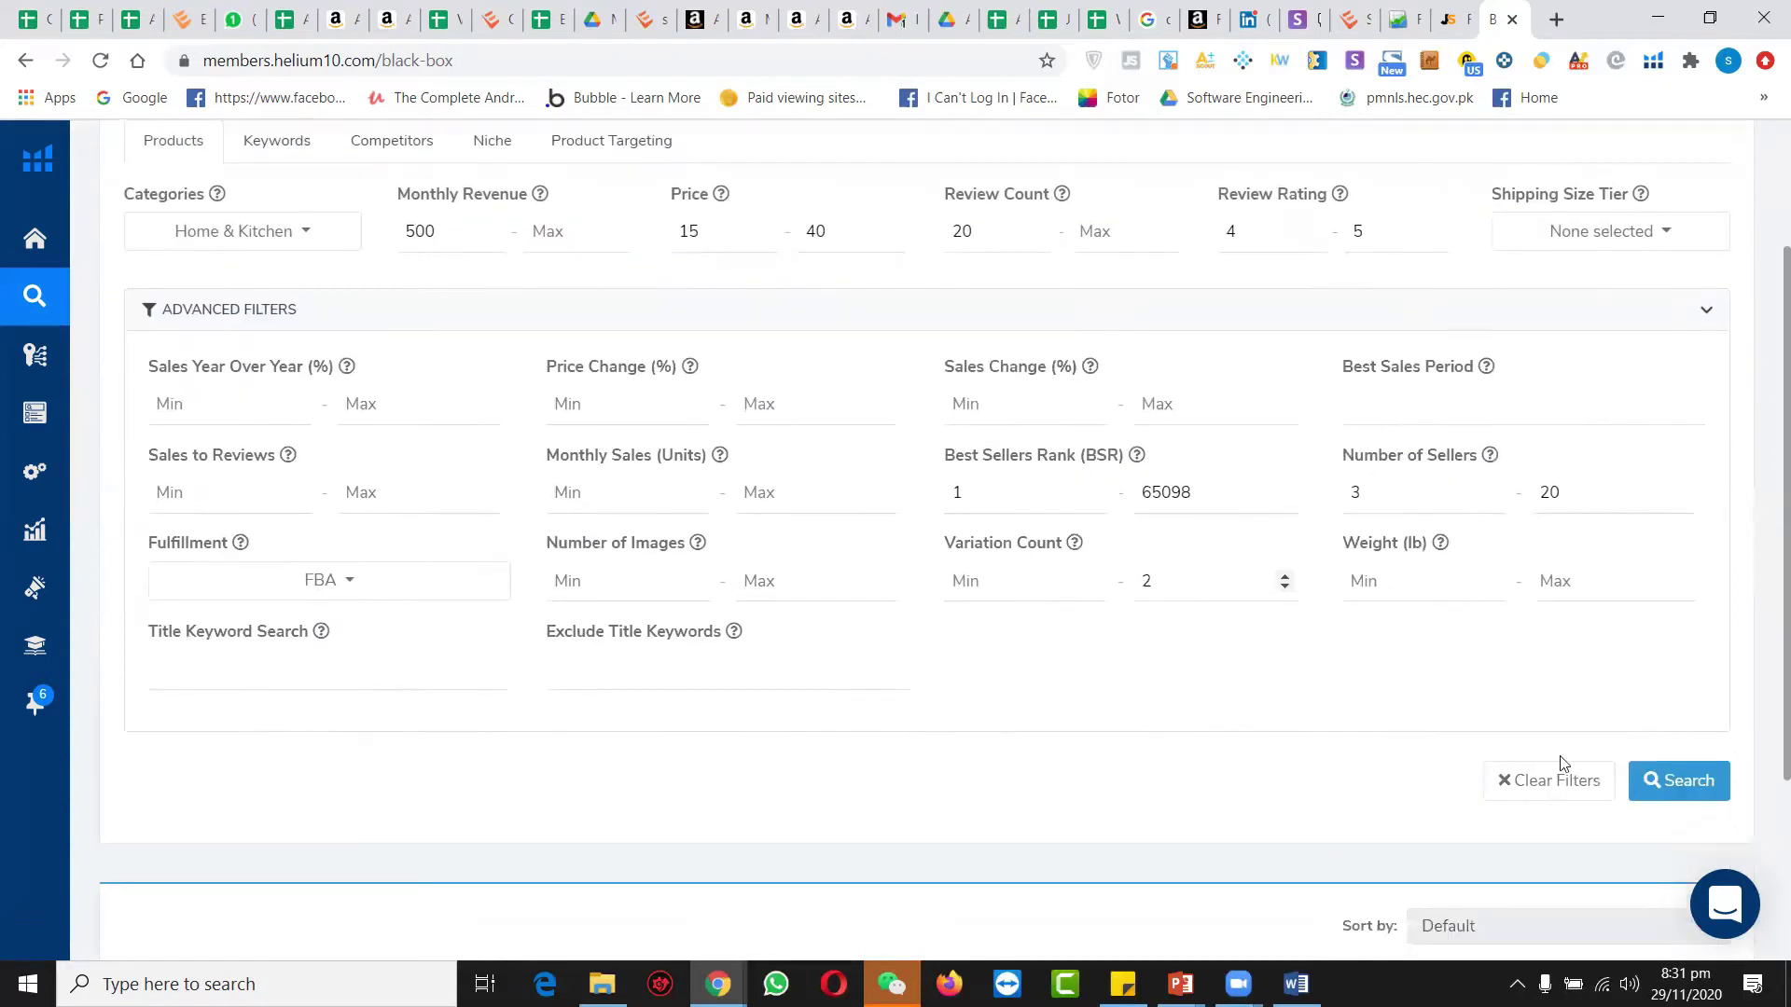
pyautogui.click(1686, 783)
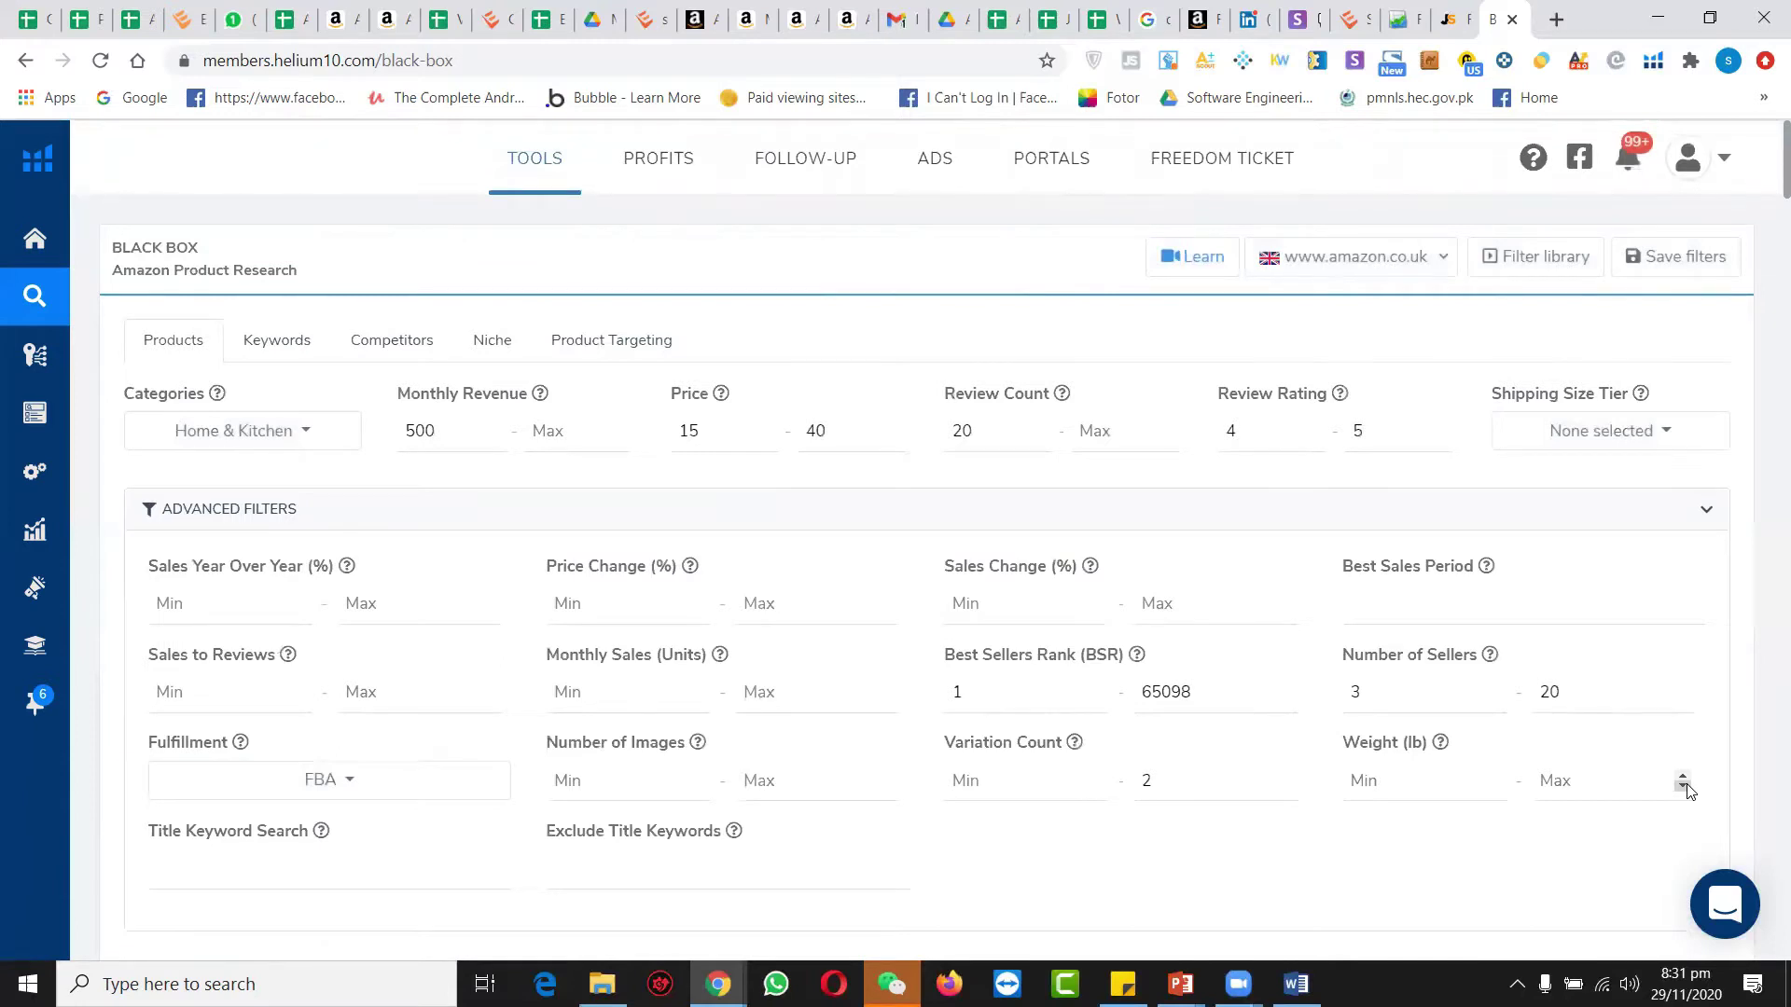
# Step: Examine the sellers, revenue and BSR of the first search results and view the BRITA P1000 cartridge's Amazon listing
pyautogui.scroll(-5, 1462, 763)
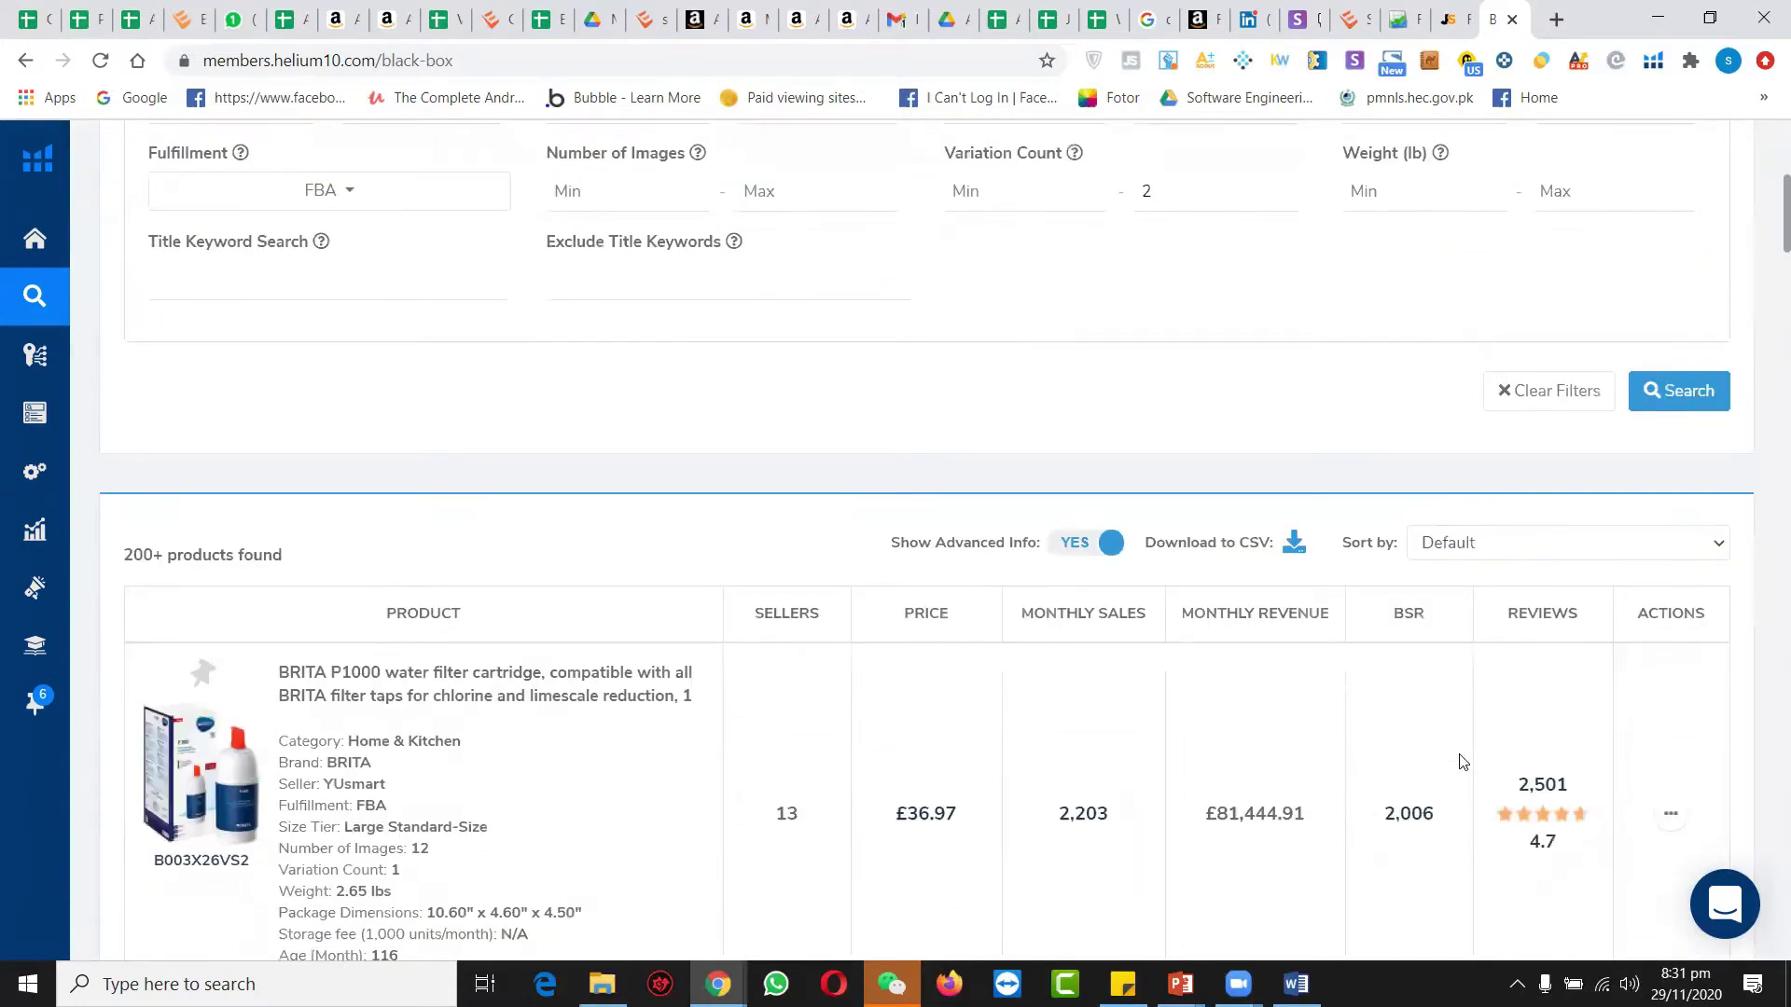
pyautogui.scroll(-3, 1047, 731)
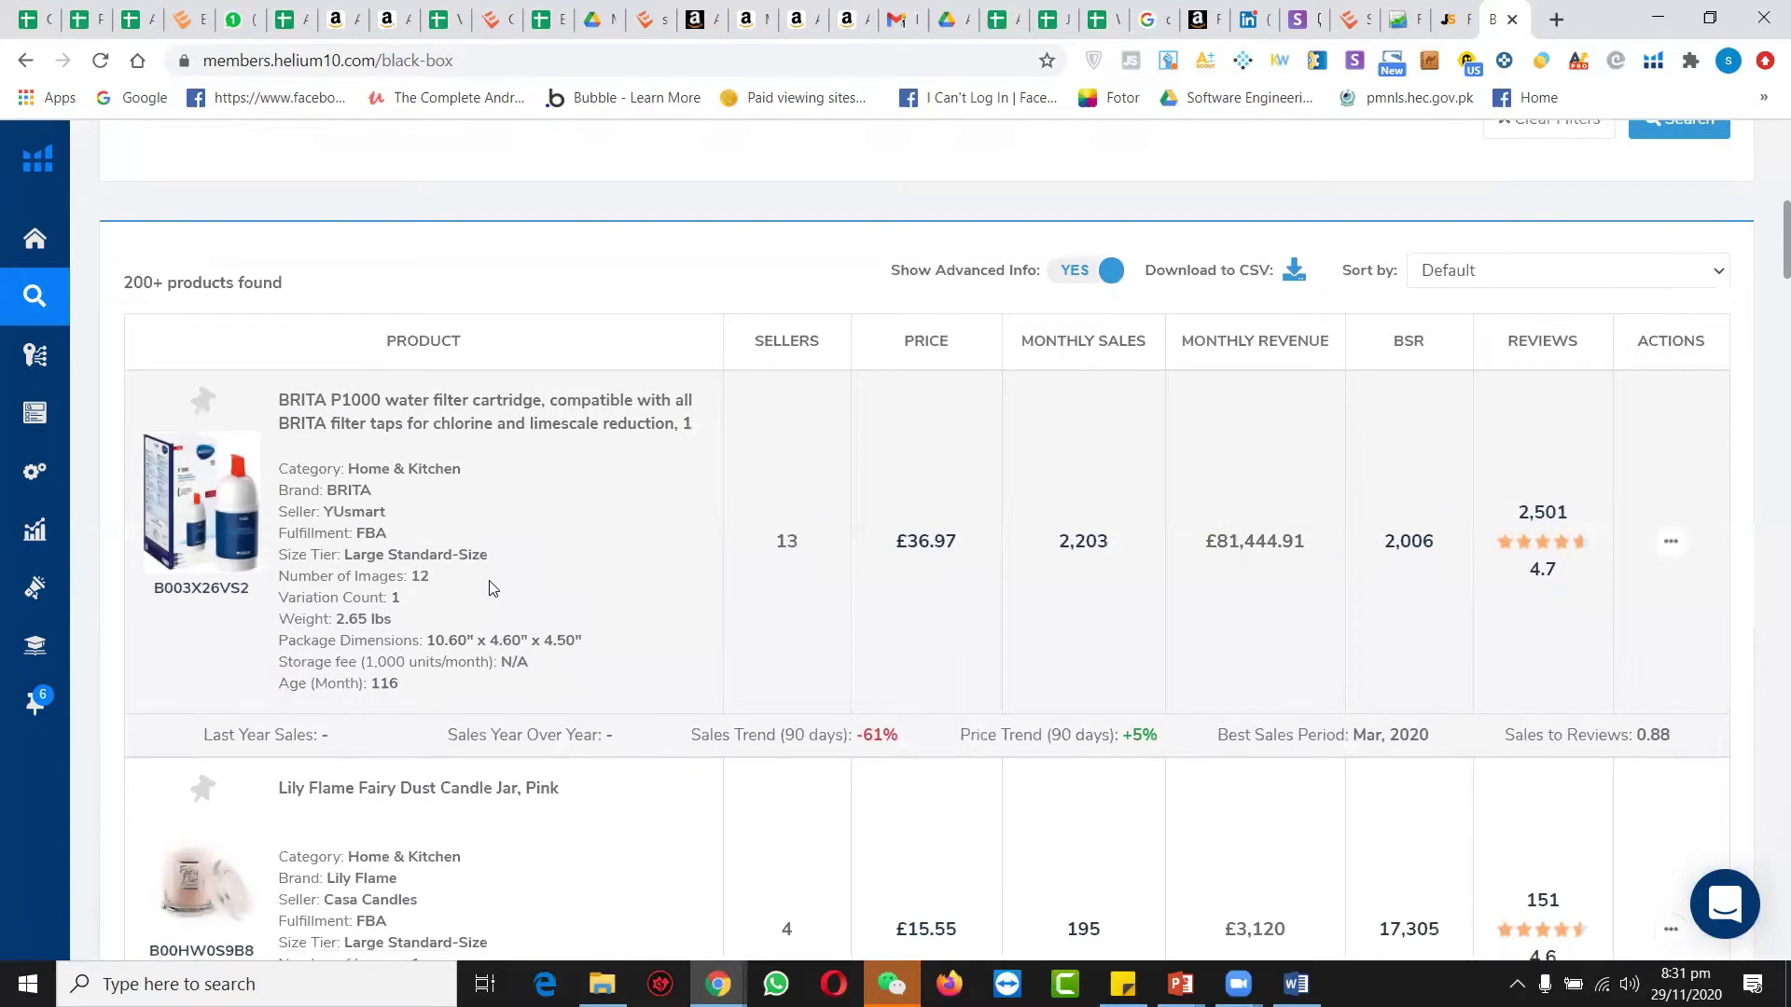
pyautogui.scroll(-3, 491, 587)
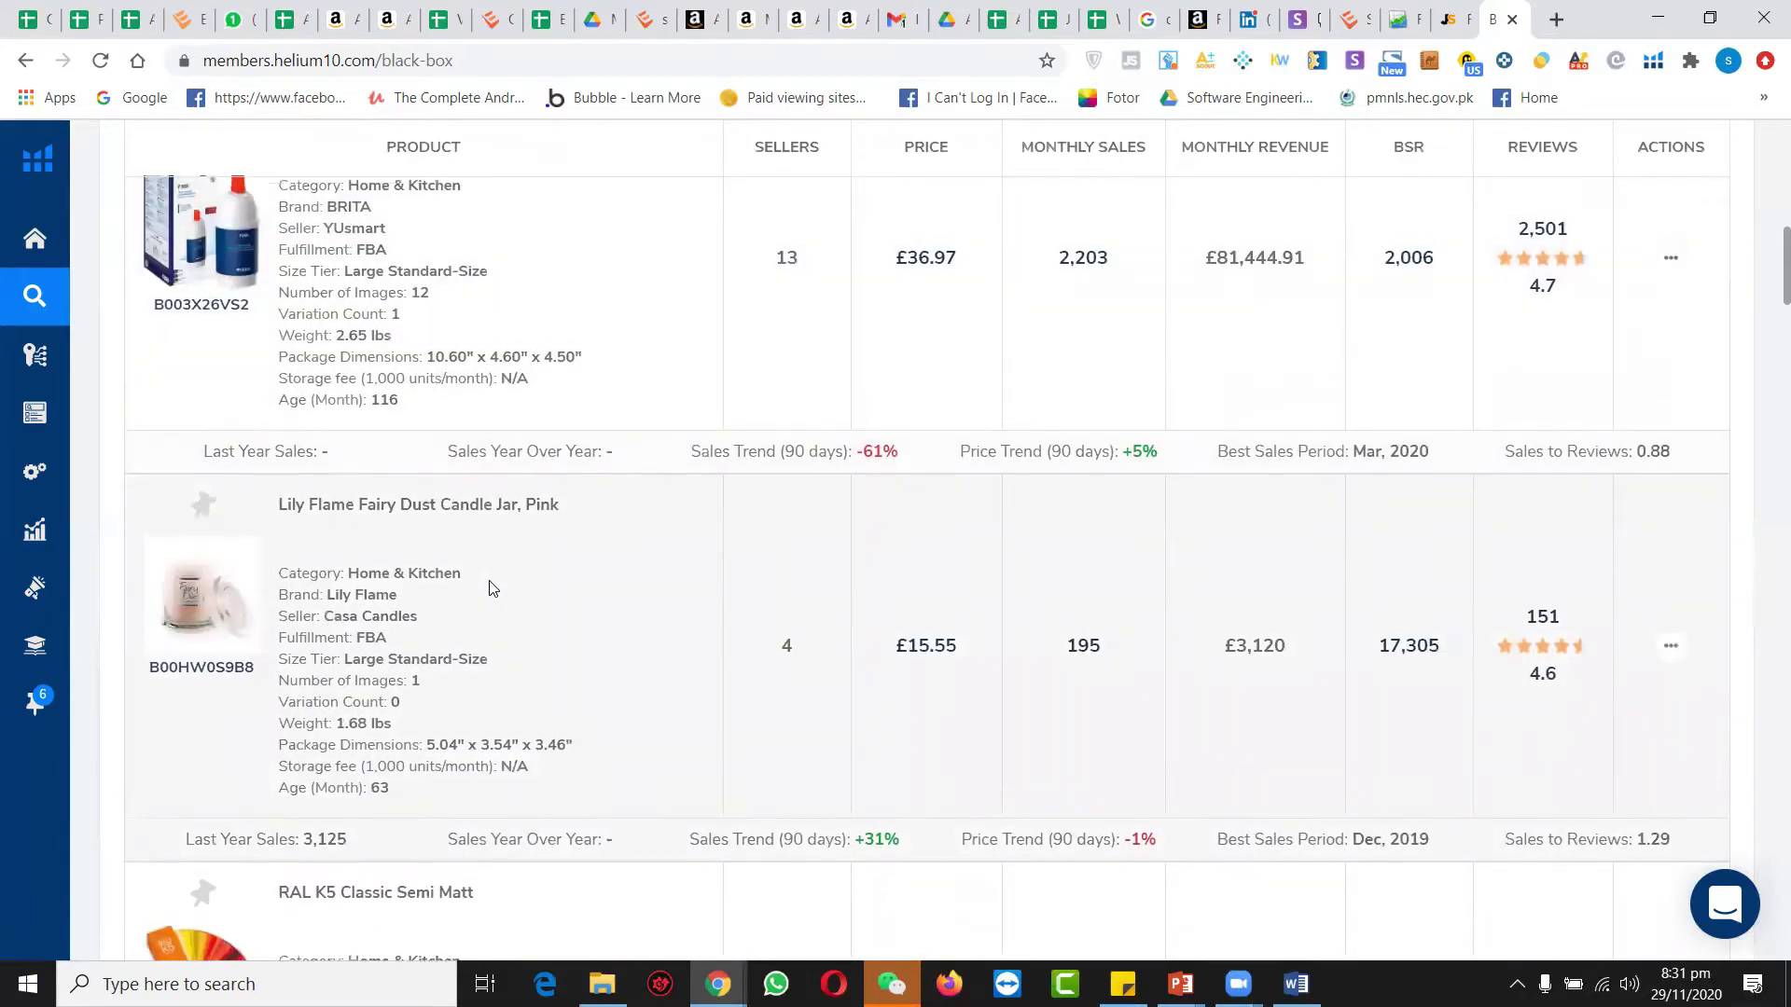
pyautogui.scroll(1, 492, 587)
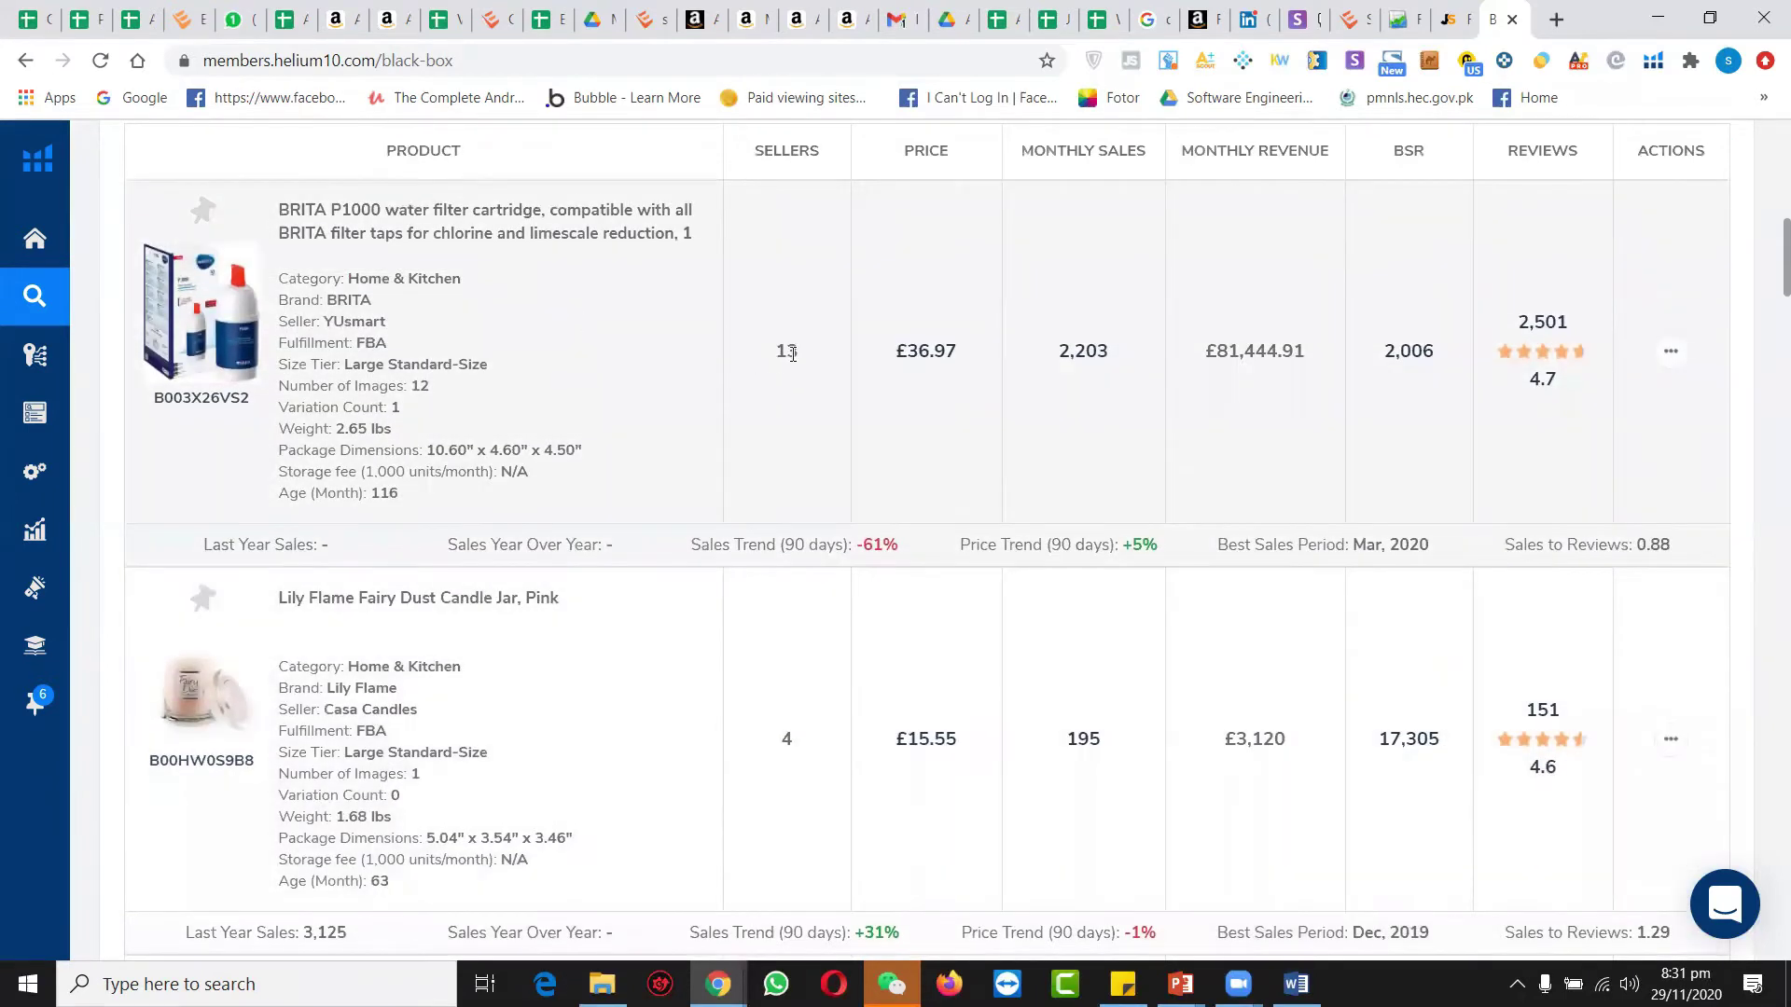
pyautogui.doubleClick(787, 352)
pyautogui.moveTo(1059, 351); pyautogui.dragTo(1422, 352)
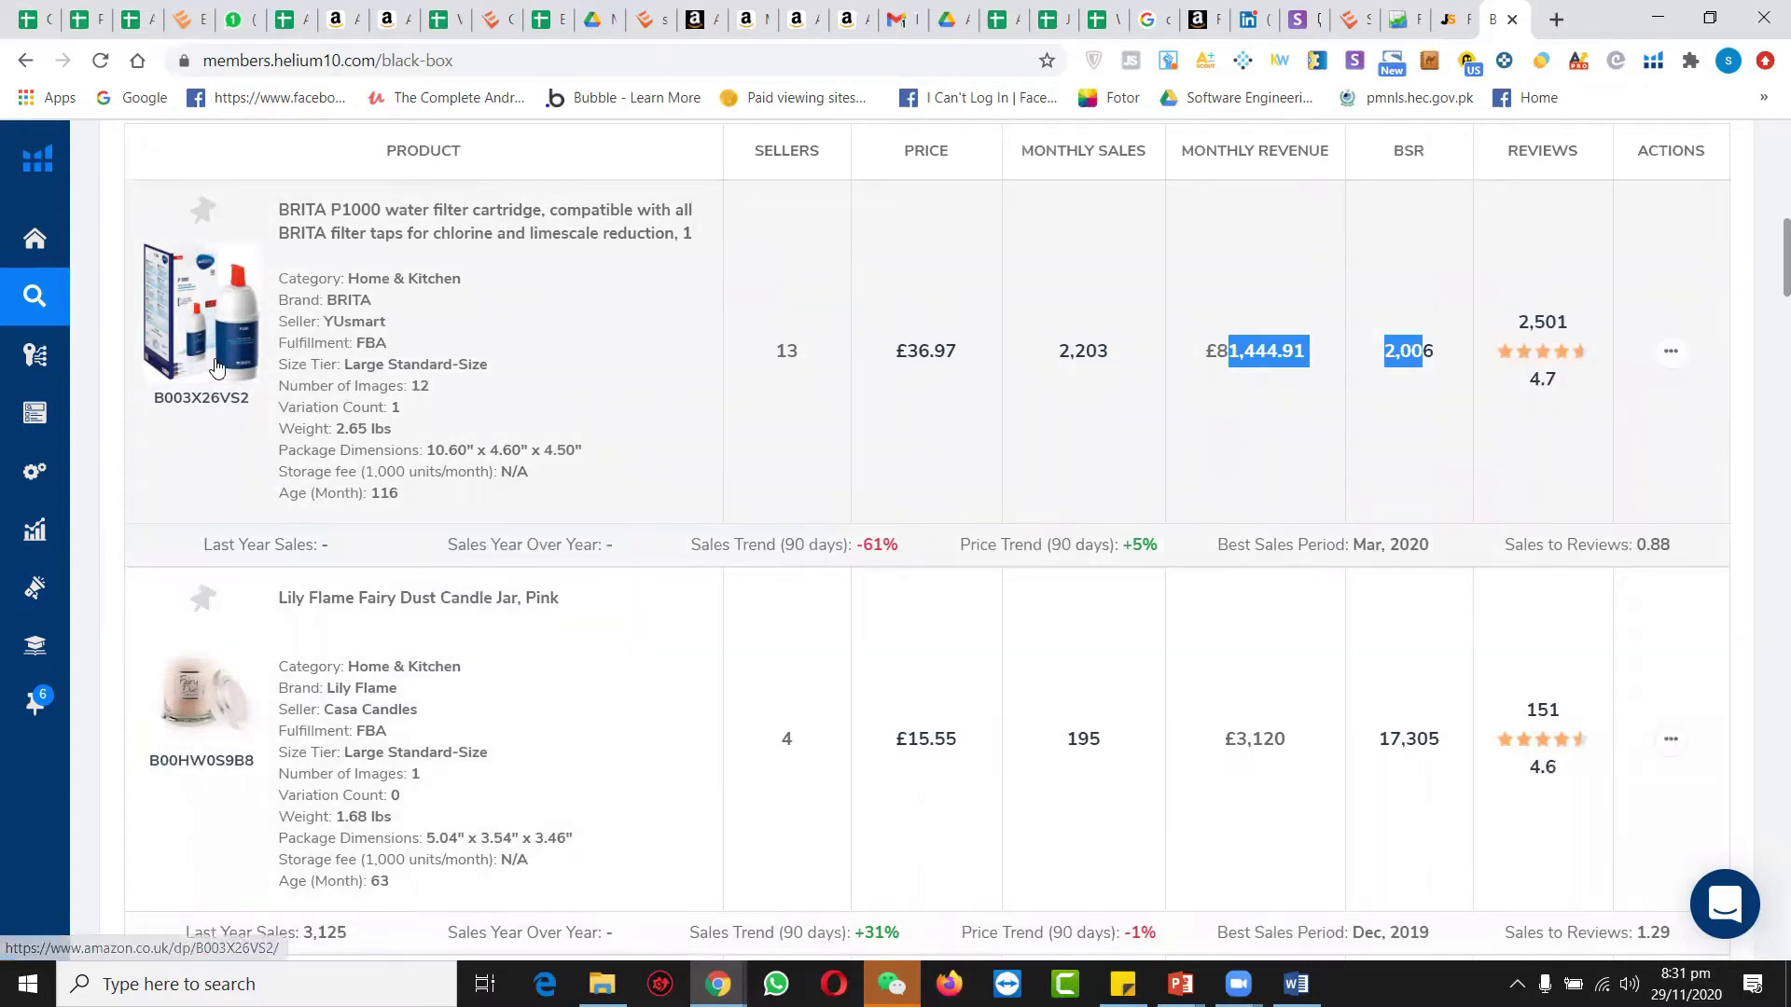
pyautogui.click(210, 363)
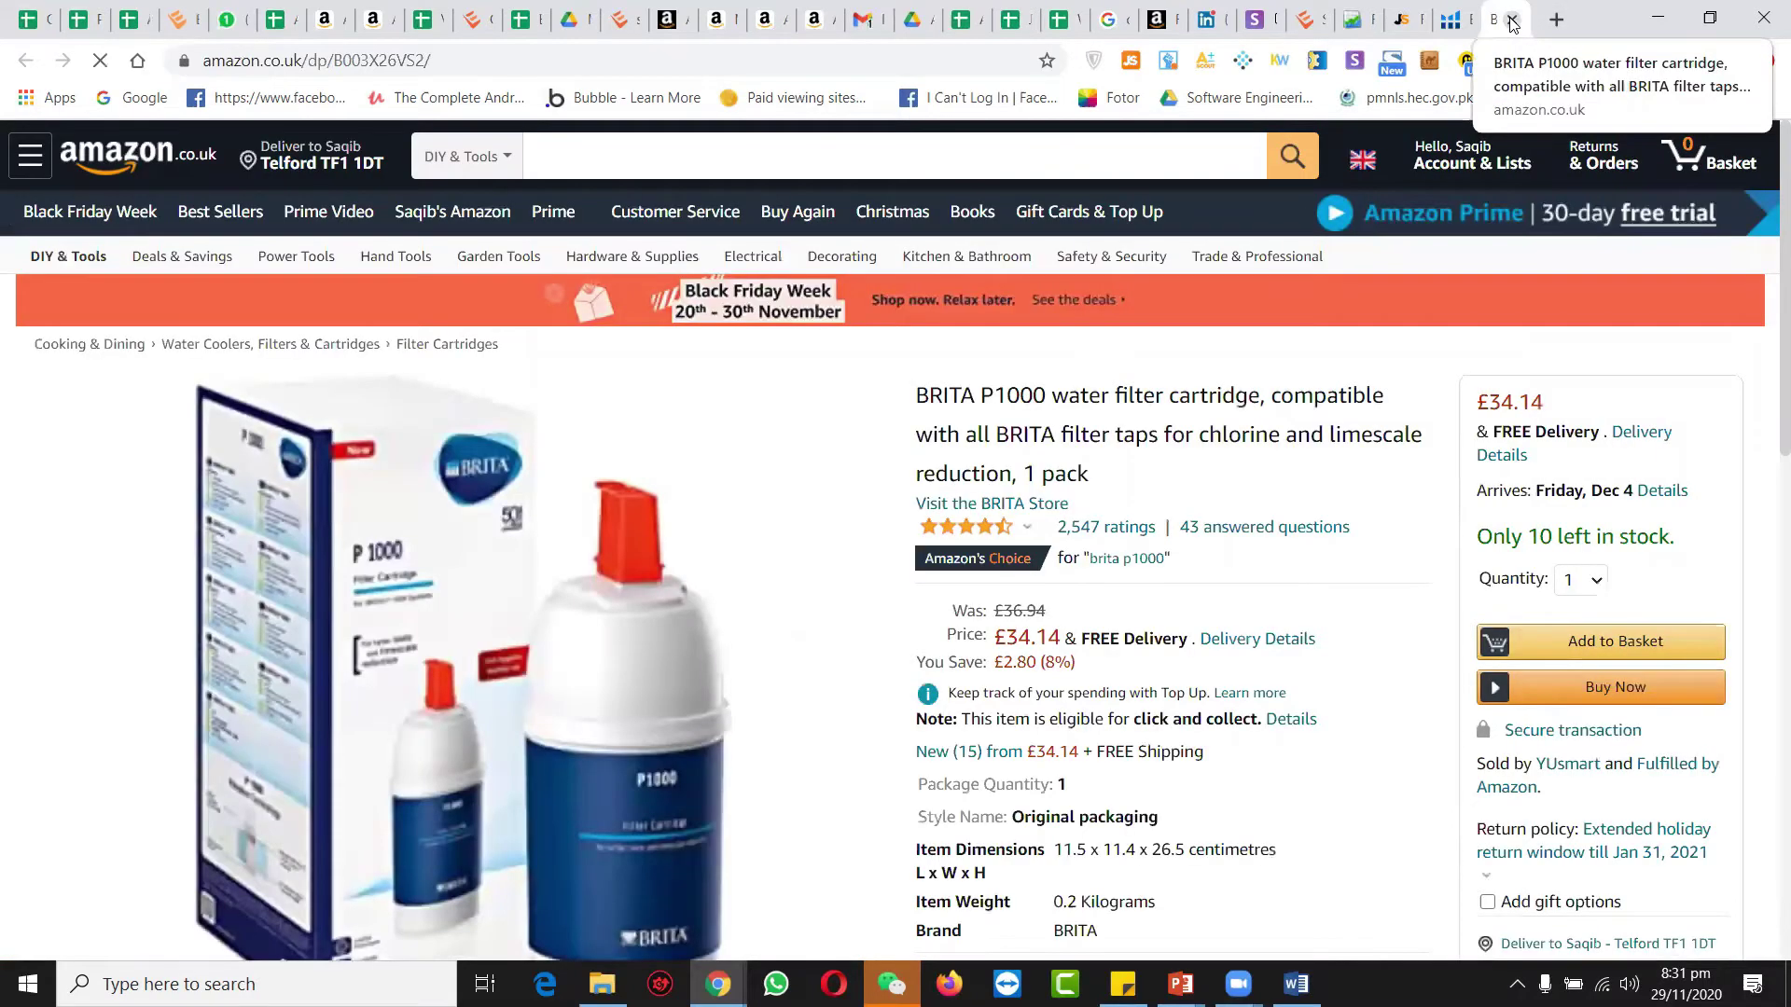
pyautogui.click(1512, 20)
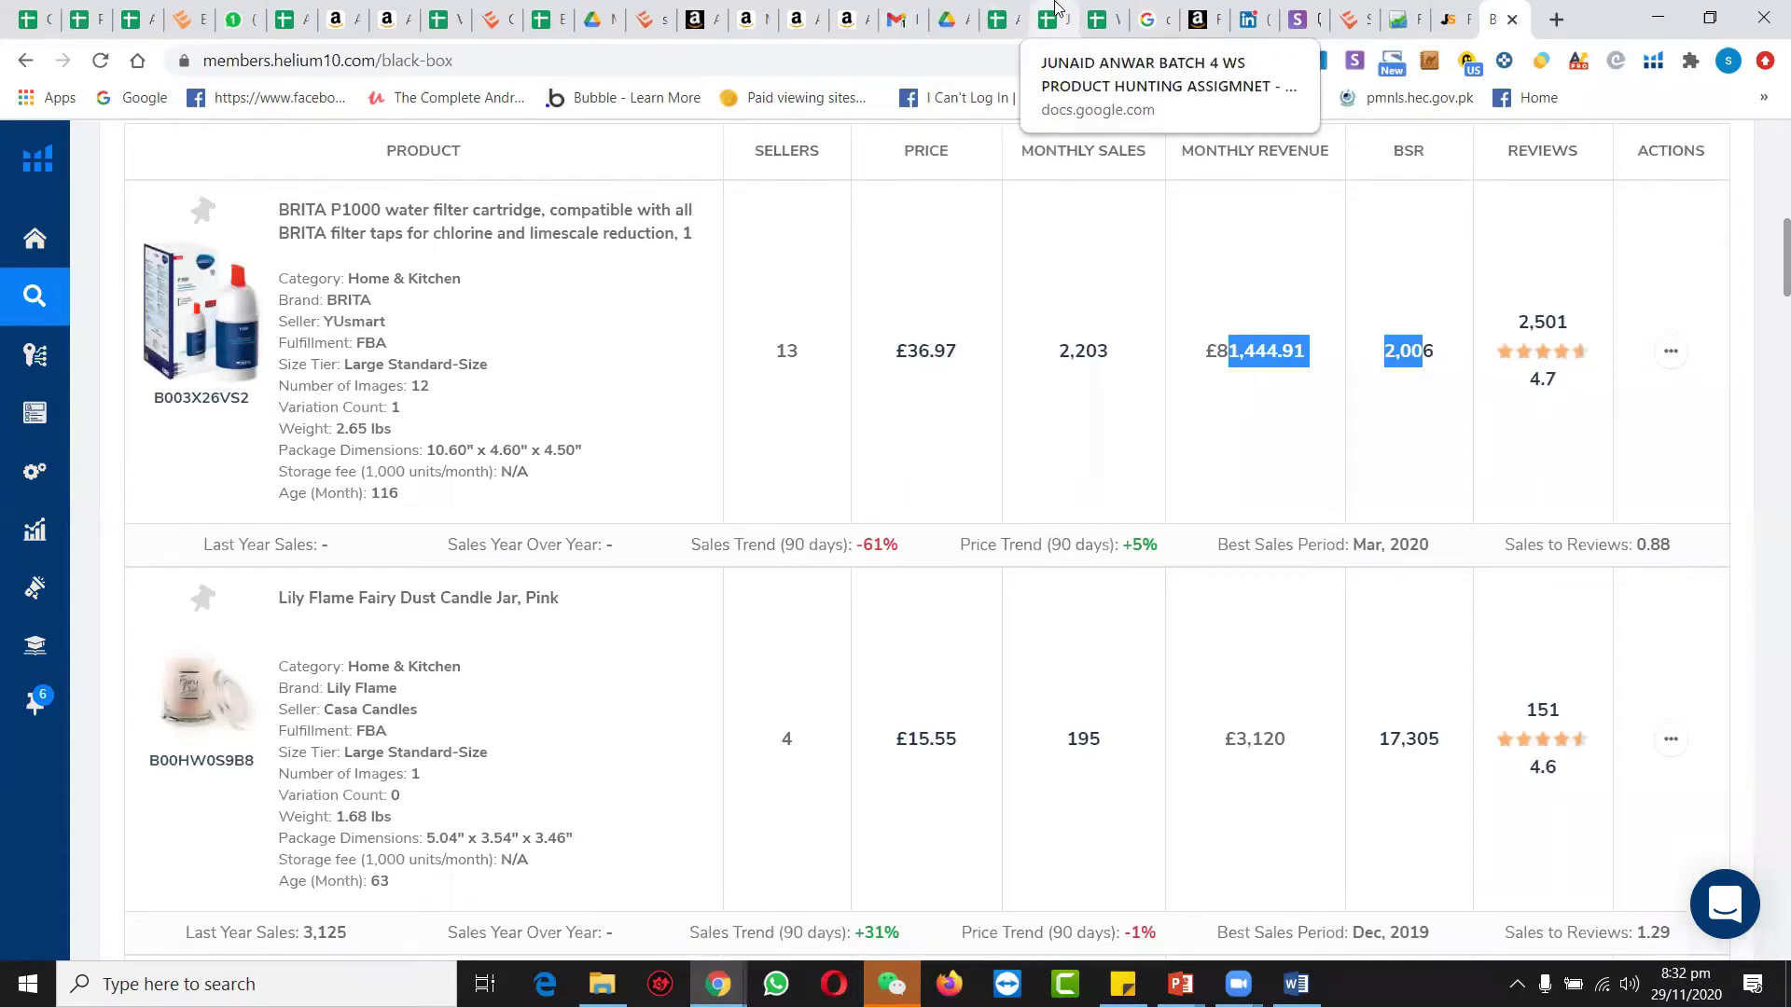
# Step: Switch to the WS batch 4 product spreadsheet in Google Sheets and rename the vender column header to Brand
pyautogui.click(1022, 8)
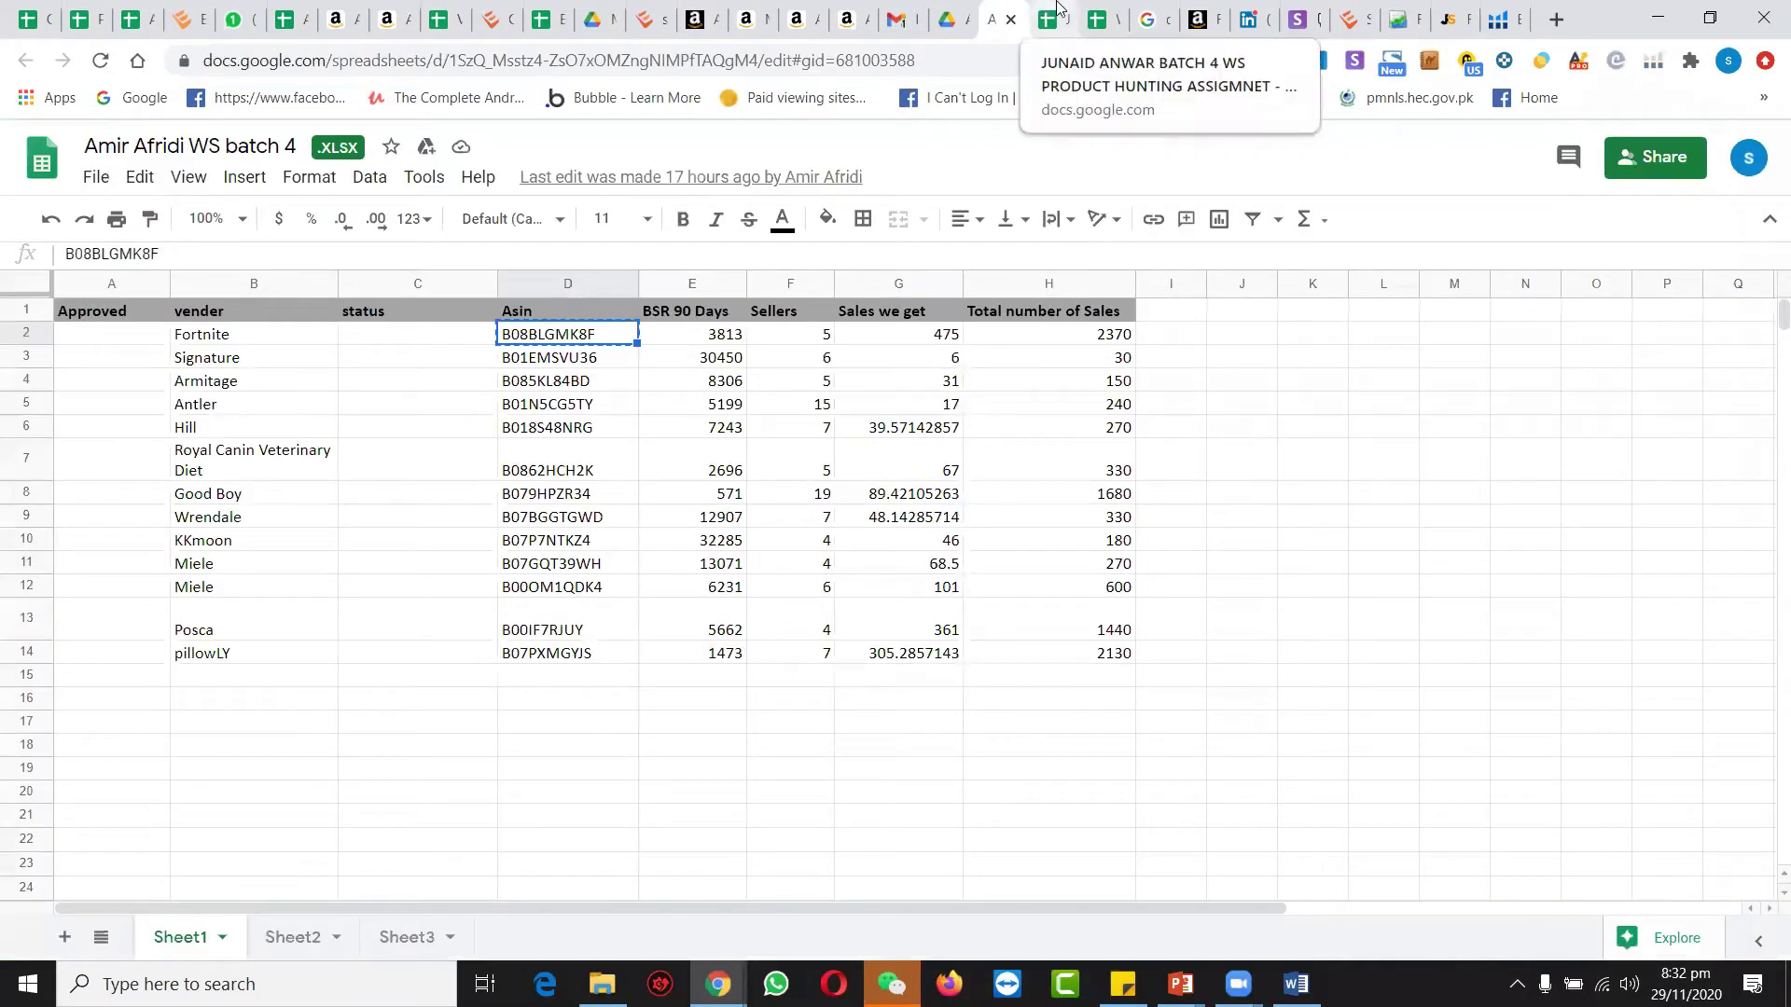
pyautogui.moveTo(121, 309); pyautogui.dragTo(1012, 310)
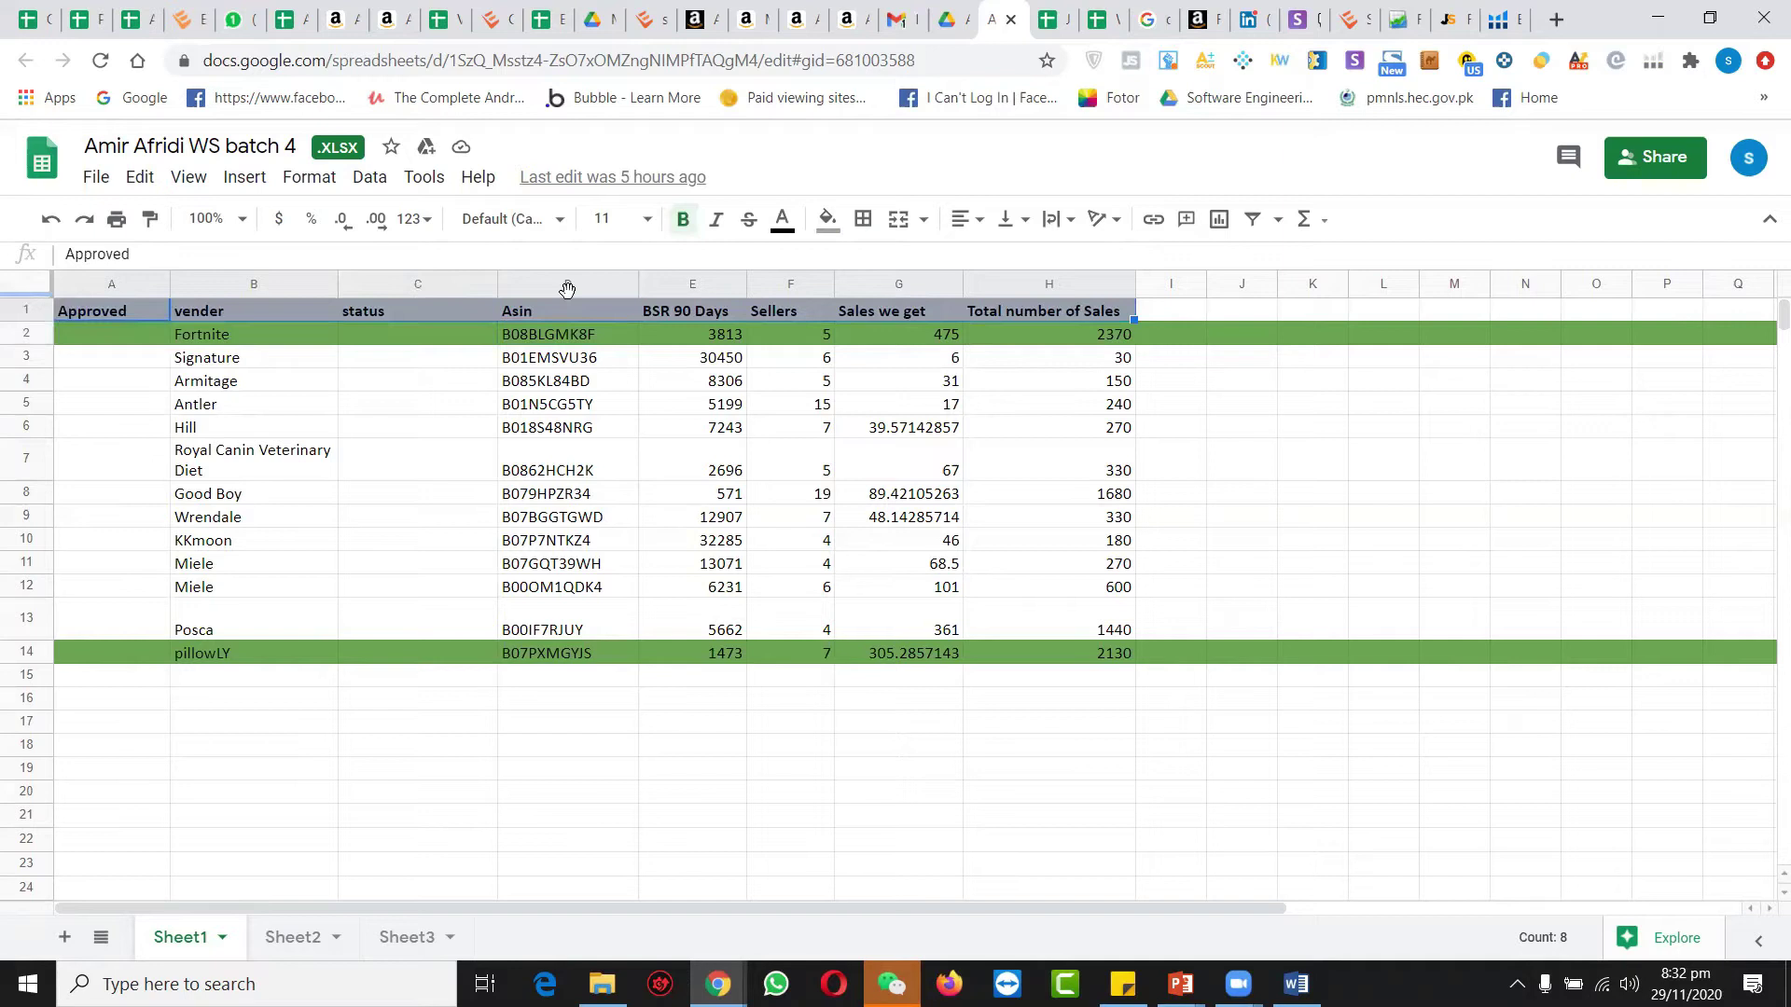
pyautogui.click(648, 384)
pyautogui.click(263, 329)
pyautogui.click(246, 306)
pyautogui.write('Brand')
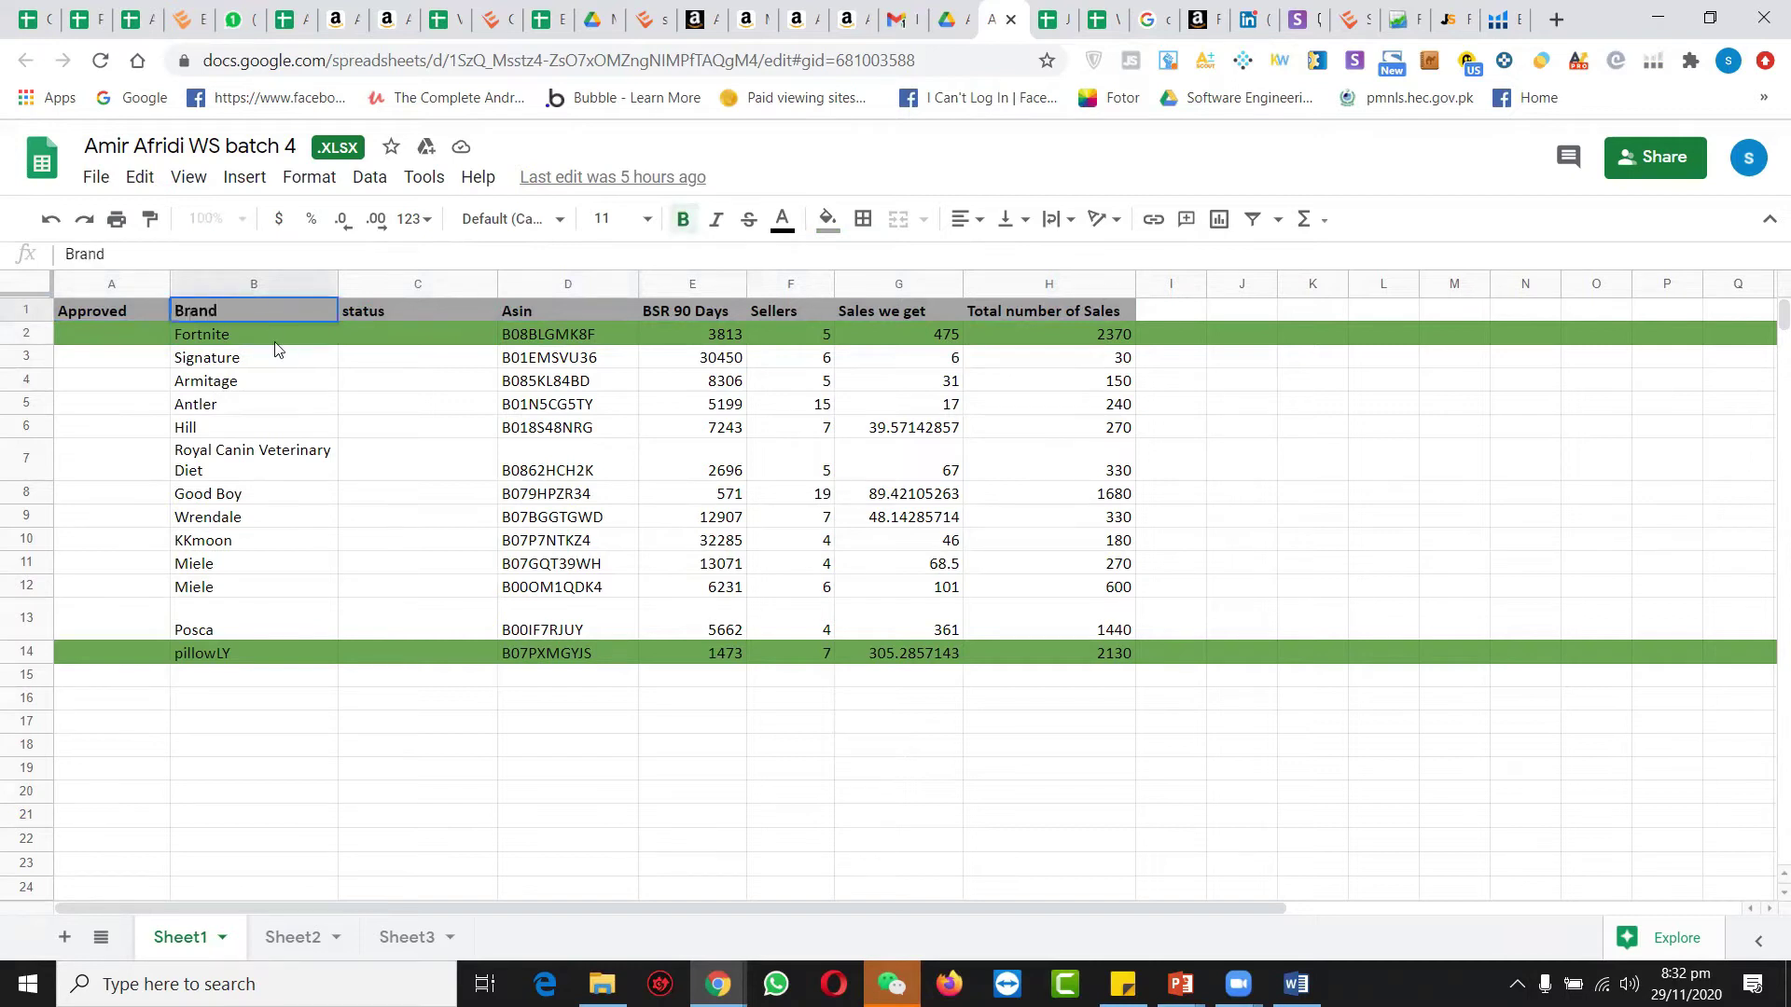
pyautogui.press('Return')
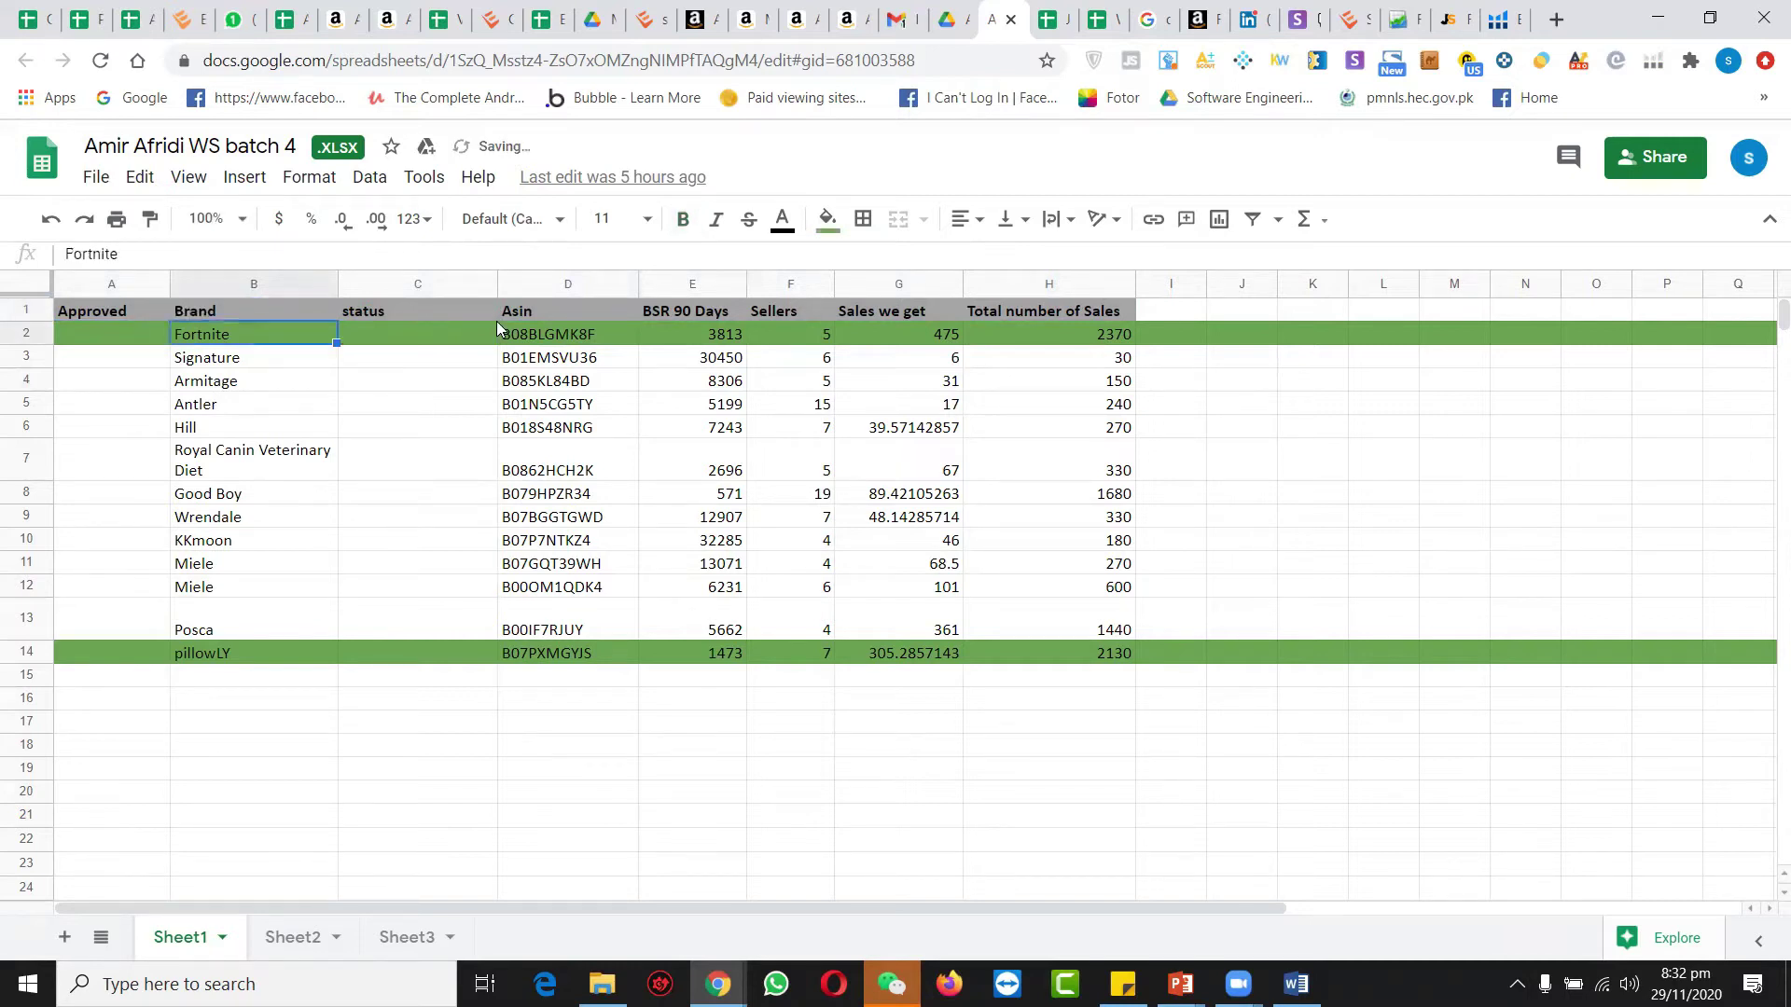
# Step: Inspect the Asin, BSR 90 Days and Sellers columns for the Fortnite product
pyautogui.click(554, 309)
pyautogui.click(662, 313)
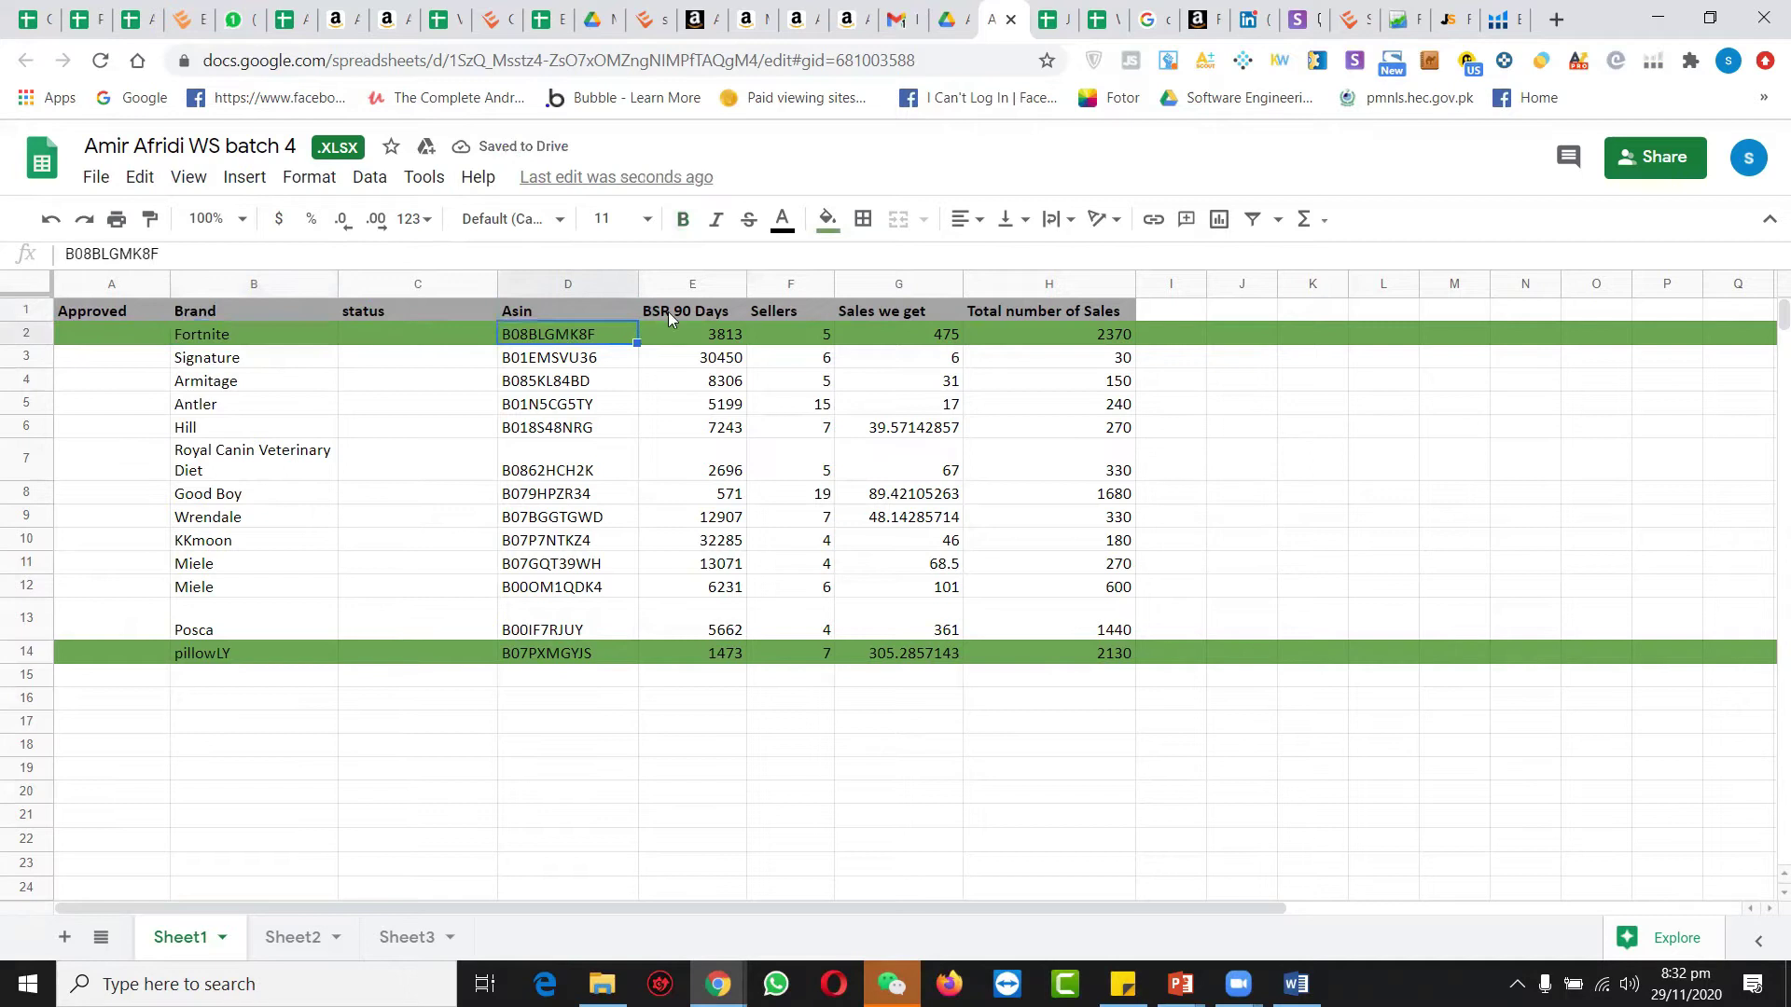
pyautogui.click(695, 338)
pyautogui.click(791, 308)
# Step: Change the Fortnite row's seller count to 4 and set it back to 5
pyautogui.click(799, 335)
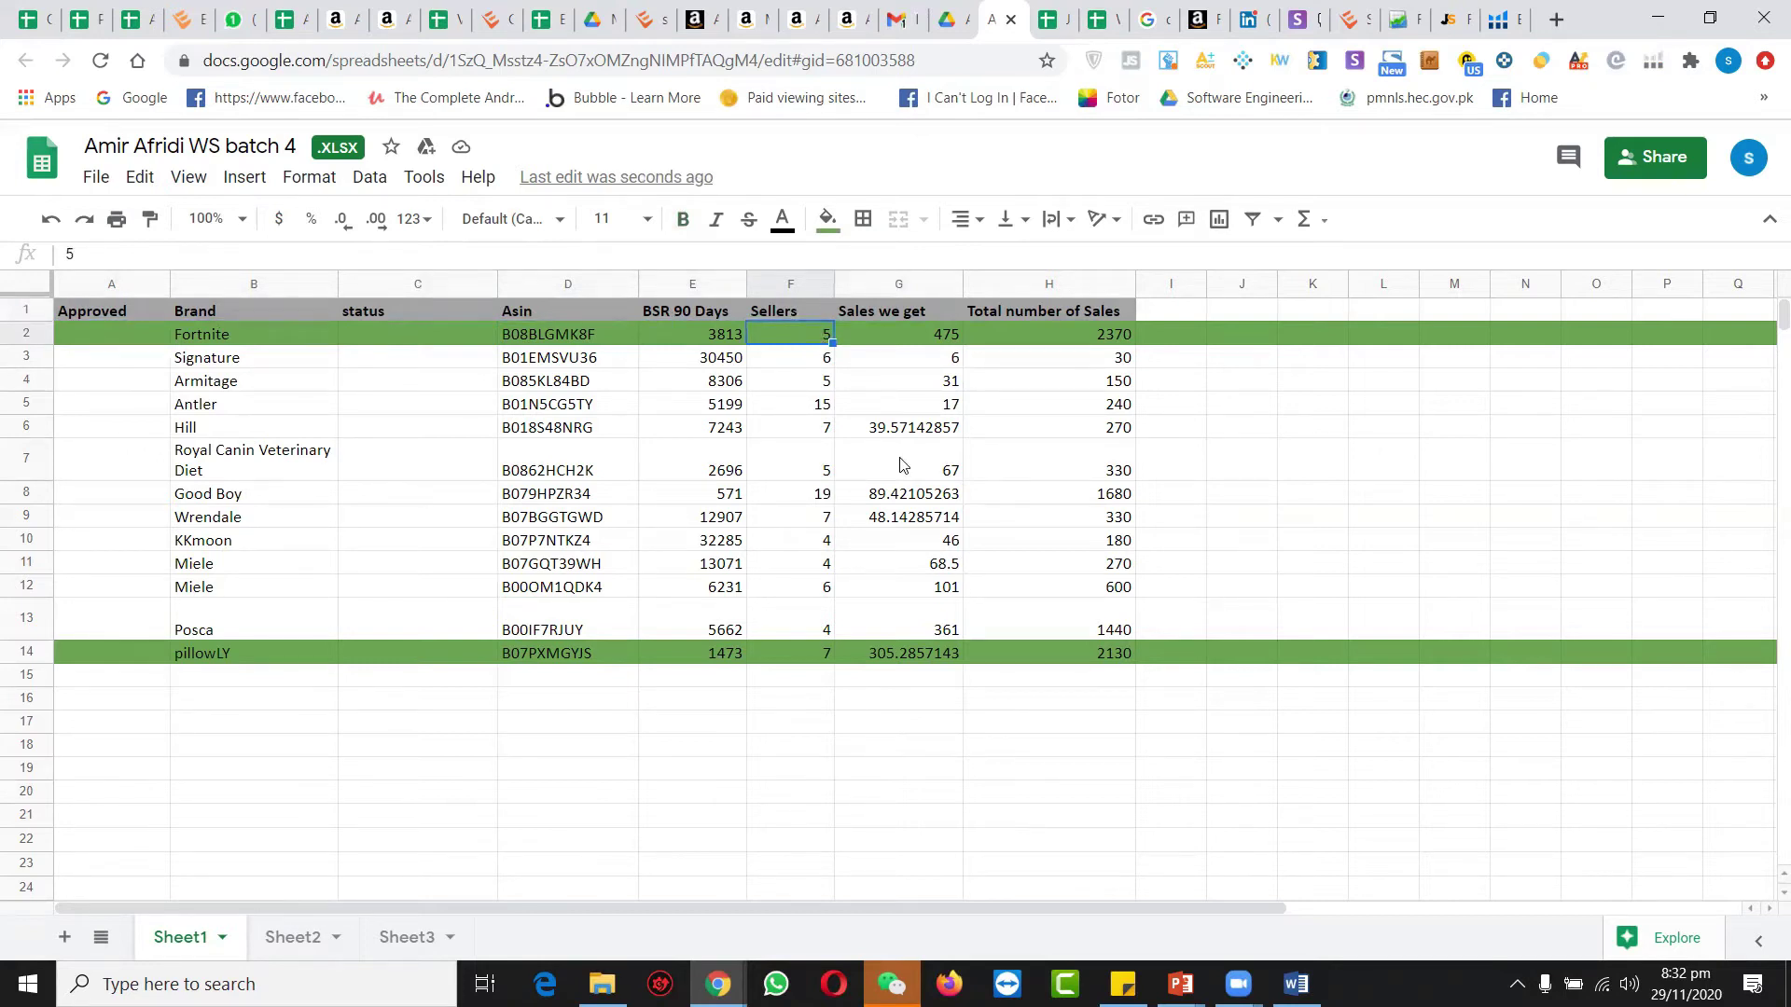
pyautogui.write('4')
pyautogui.press('Return')
pyautogui.press('Up')
pyautogui.write('5')
pyautogui.press('Return')
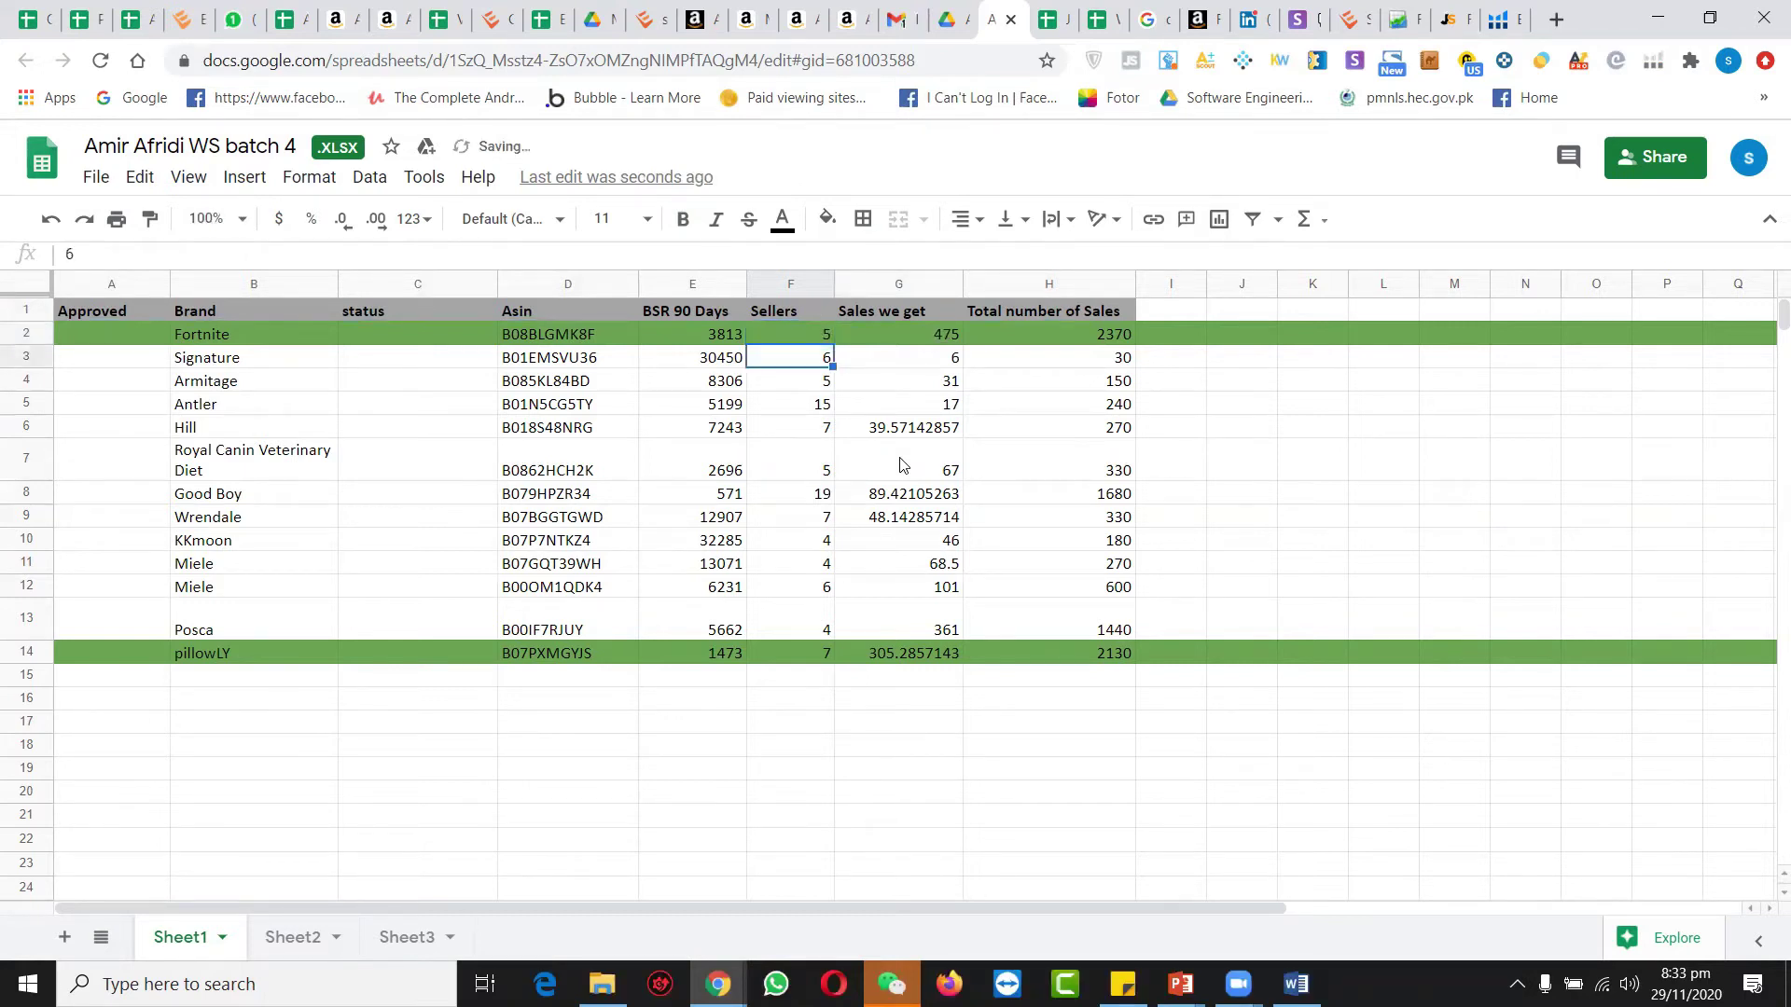
# Step: Check the Fortnite row's sales share by dividing its total sales, 2370, by 5 in Calculator
pyautogui.click(1119, 332)
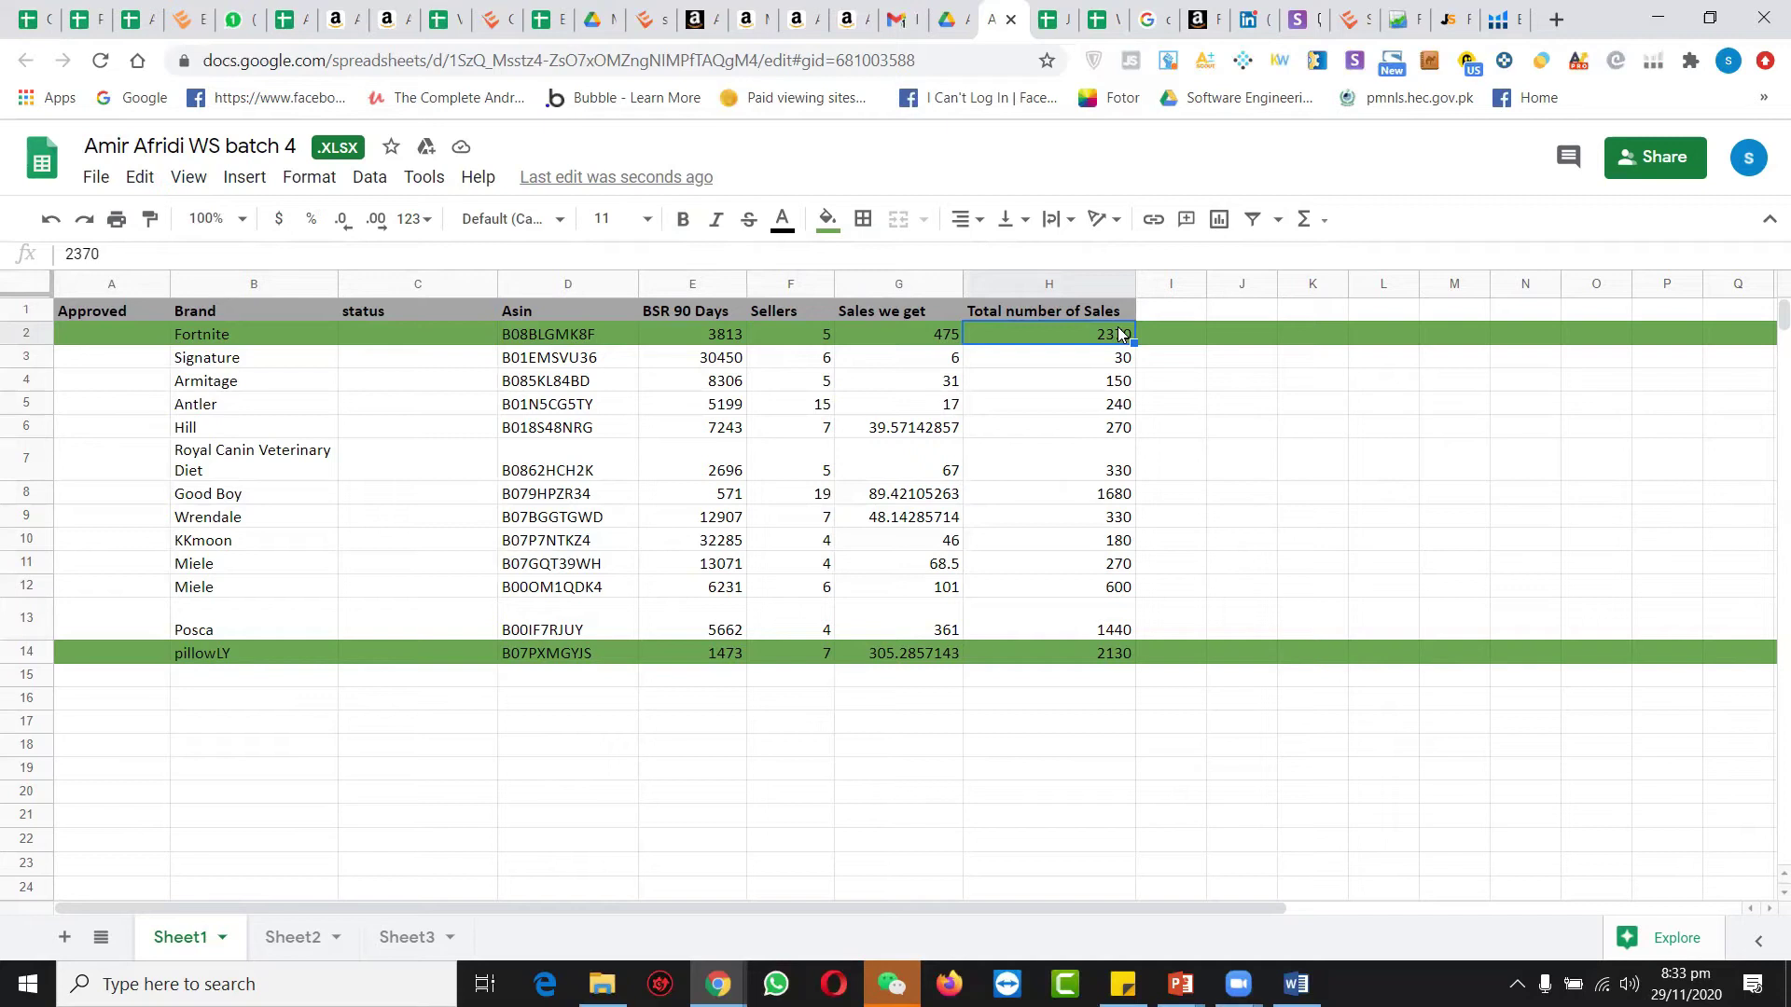
pyautogui.click(1035, 308)
pyautogui.click(1078, 334)
pyautogui.press('super+r')
pyautogui.press('Return')
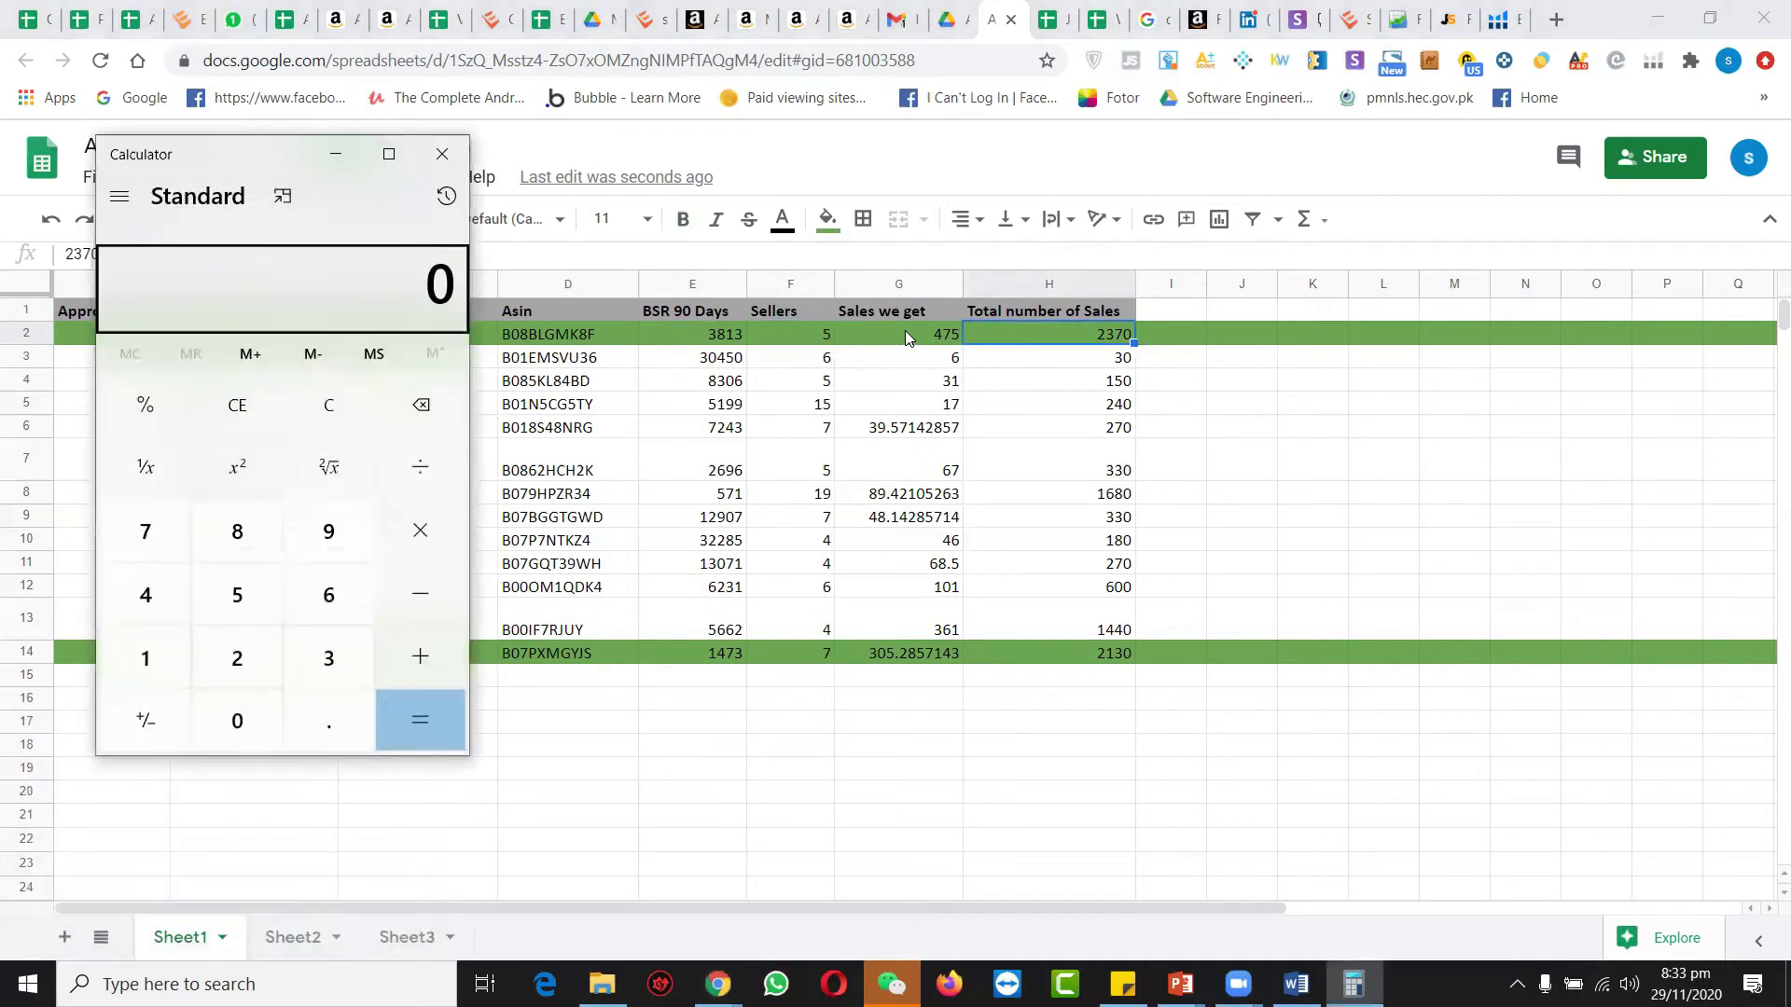
pyautogui.write('2370')
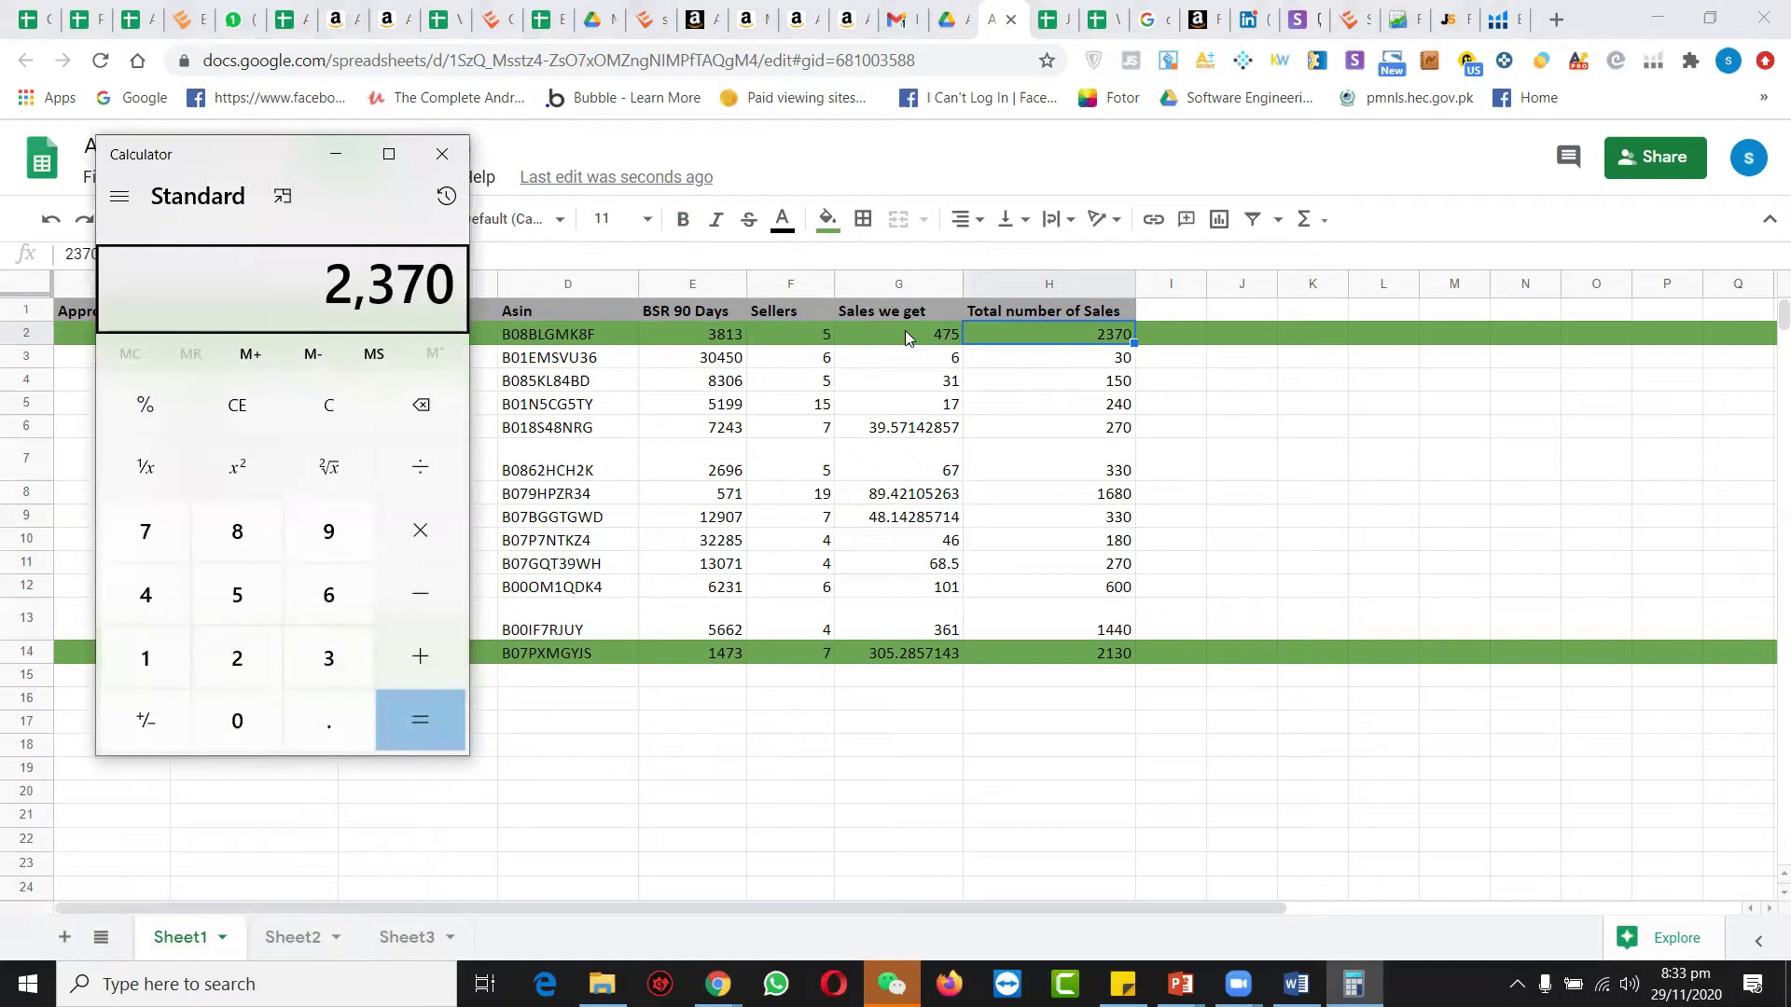
pyautogui.press('/')
pyautogui.write('5')
pyautogui.press('Return')
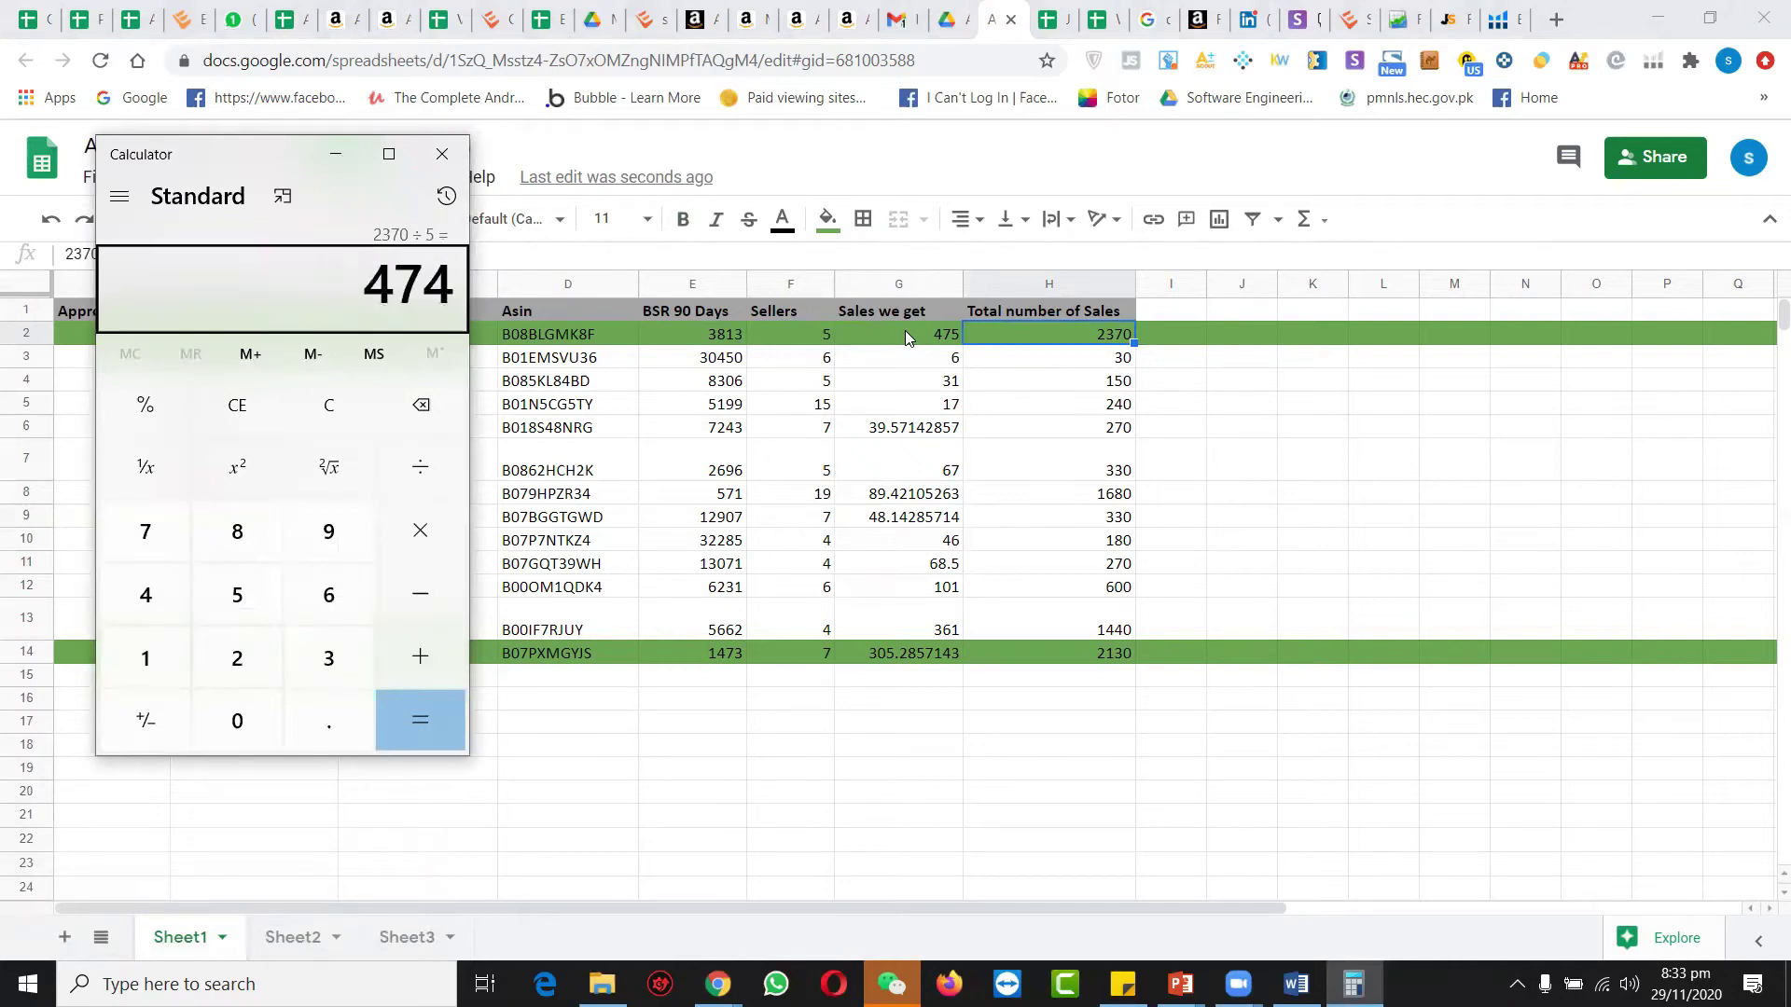
pyautogui.click(442, 158)
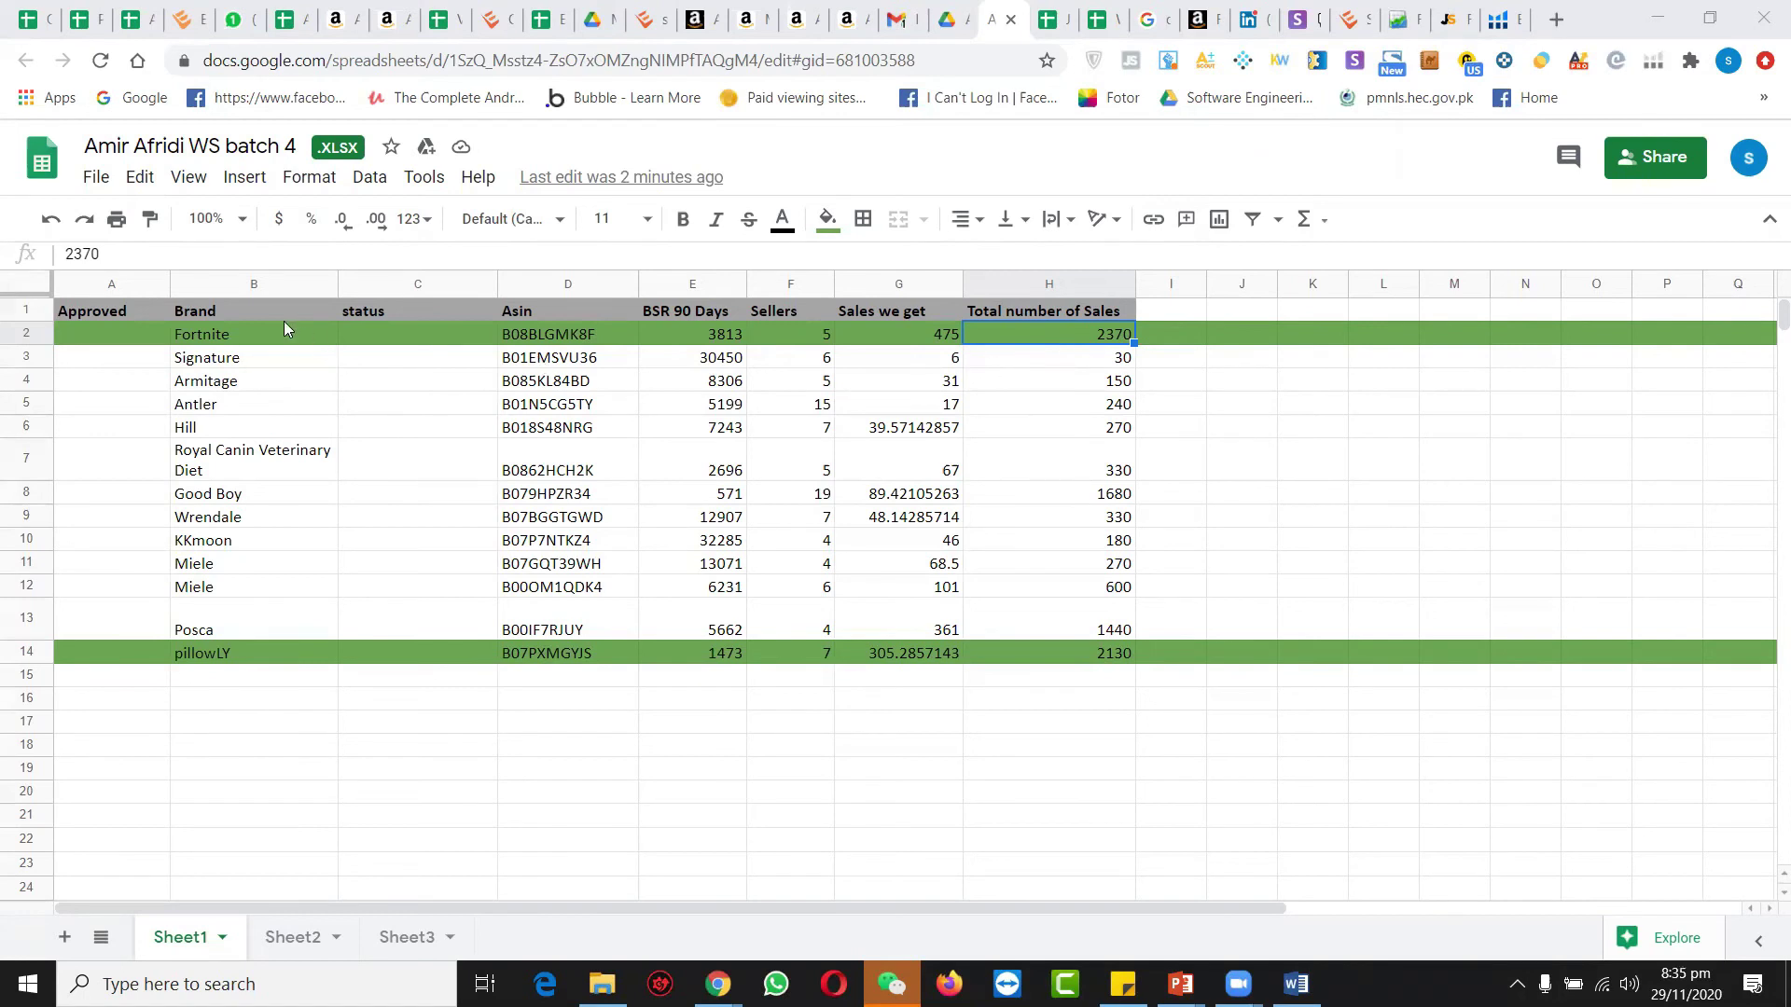
# Step: Inspect the Brand, status and Approved column headers of the product sheet
pyautogui.moveTo(266, 316); pyautogui.dragTo(426, 303)
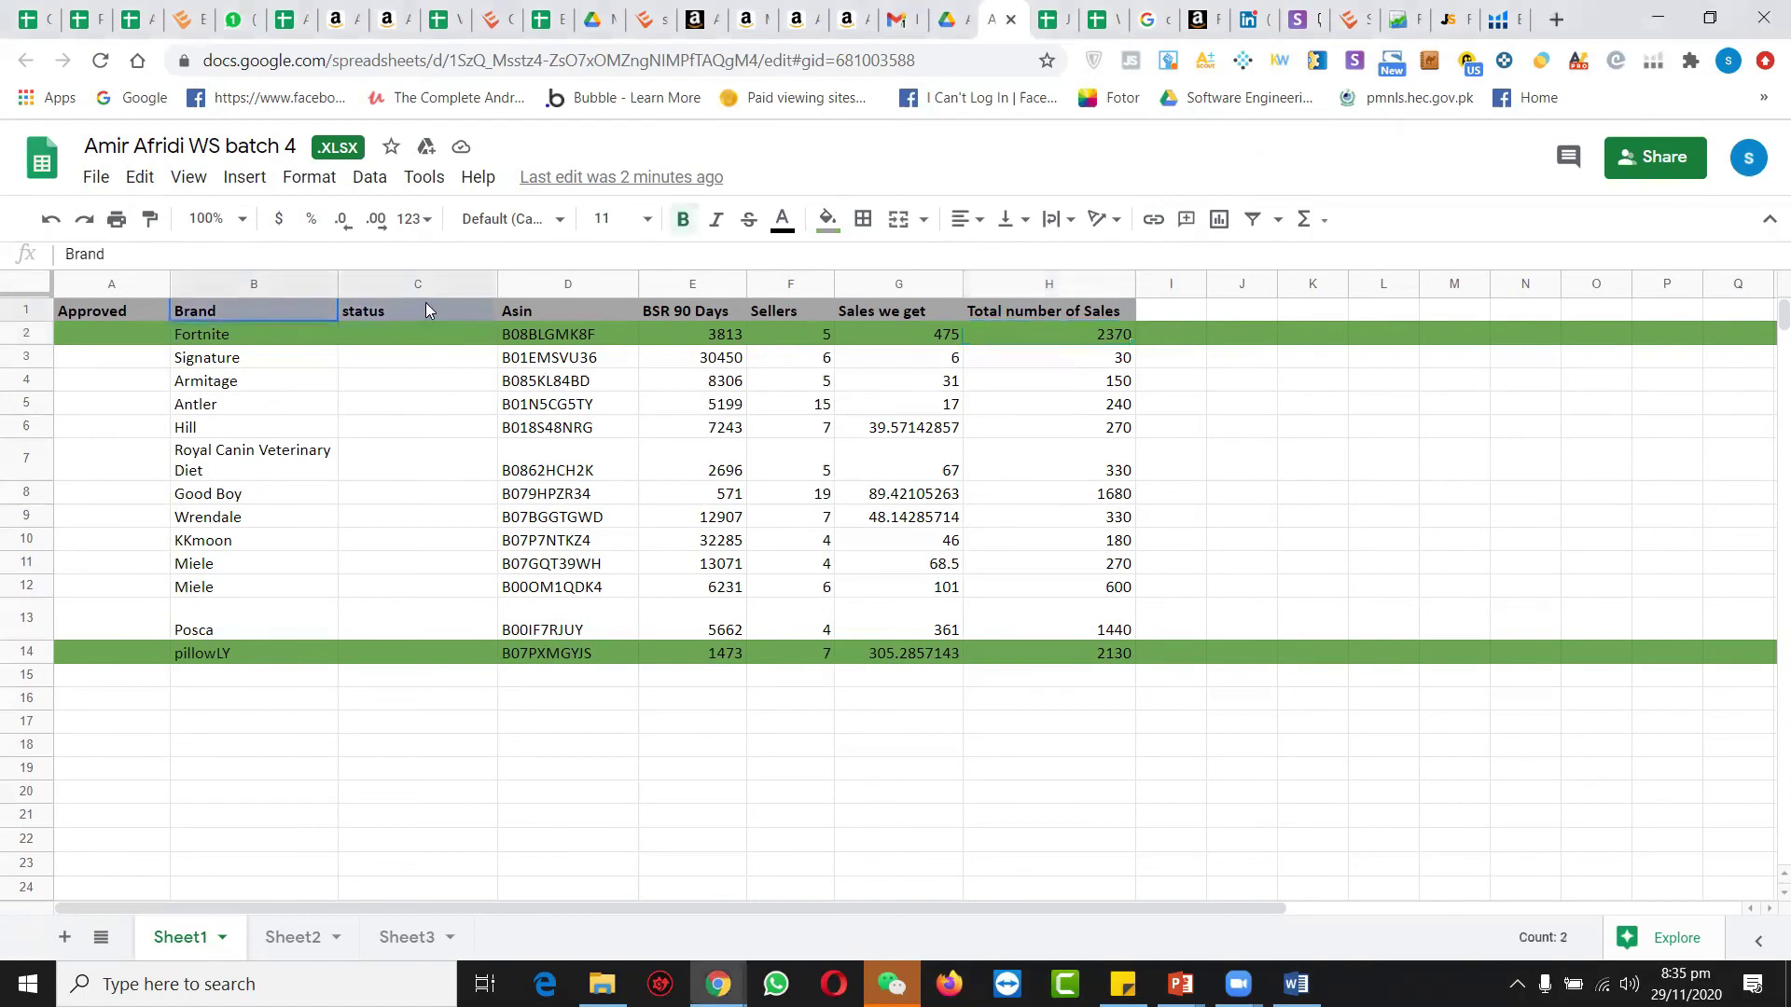
pyautogui.click(144, 314)
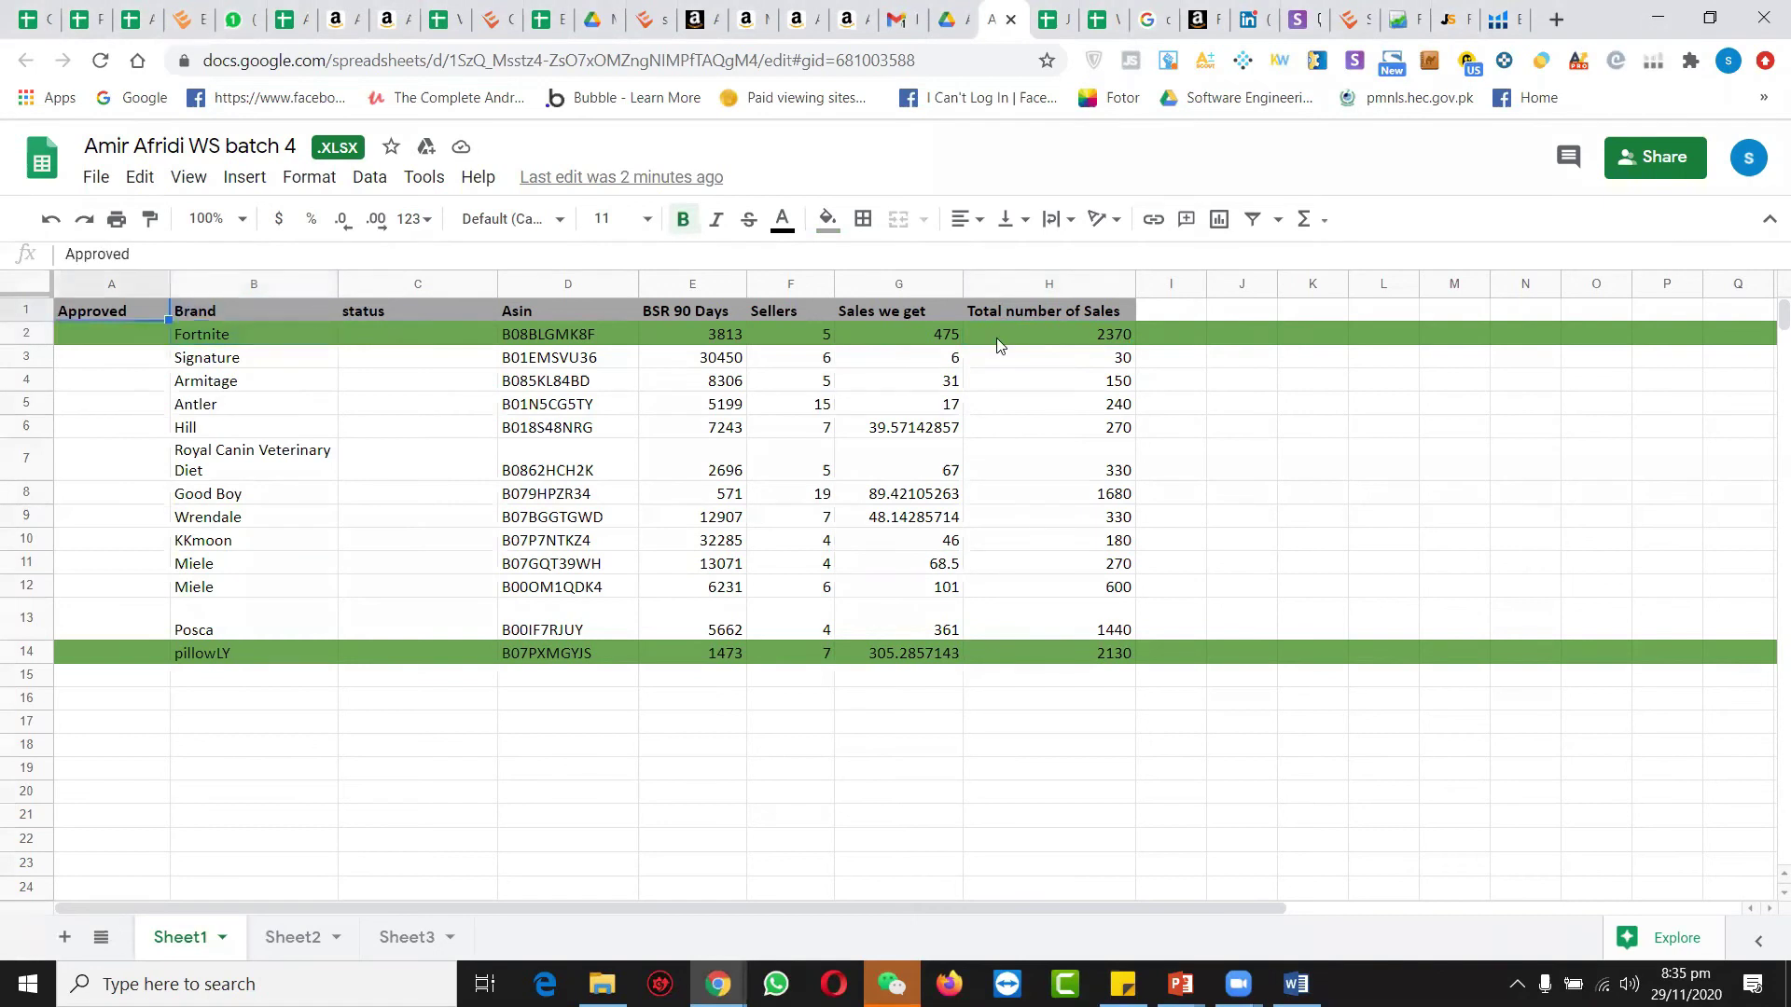